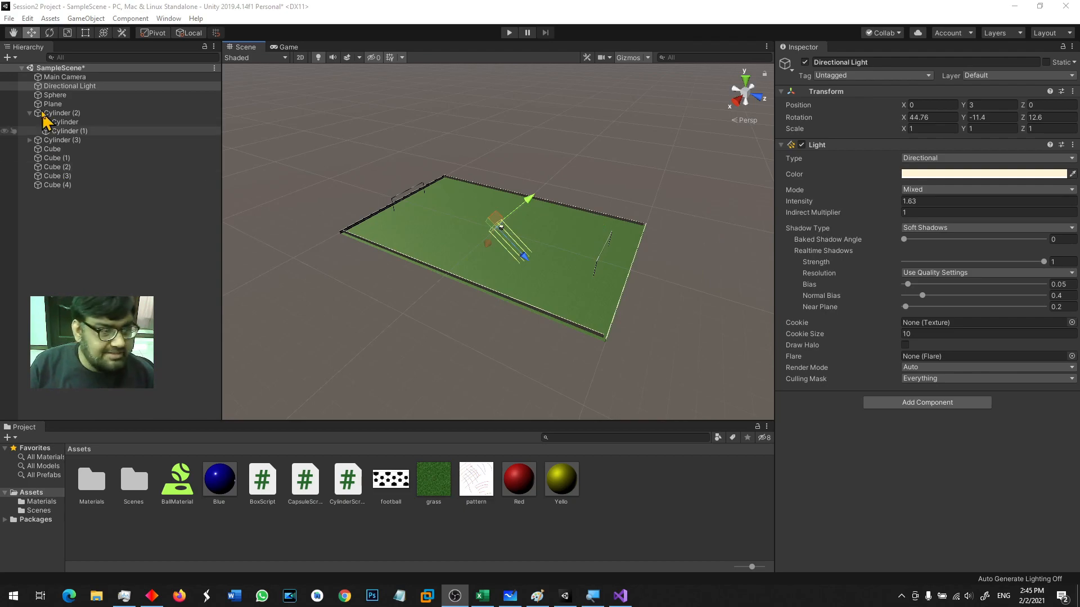
Rename the Sphere object with the football material as Ball.
click(51, 96)
double_click(49, 99)
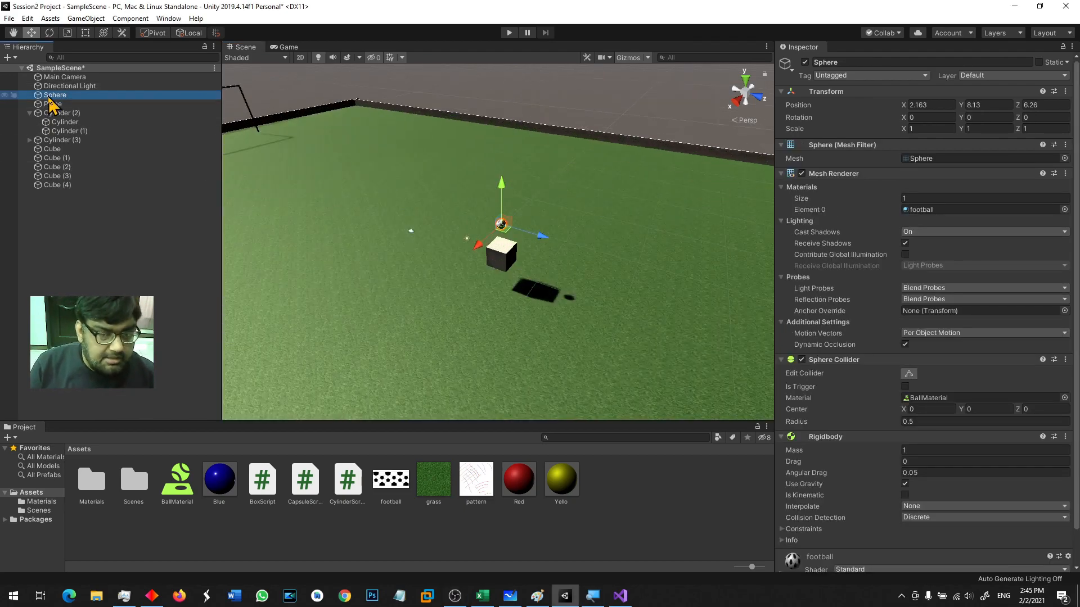
alt+drag(329, 135, 270, 137)
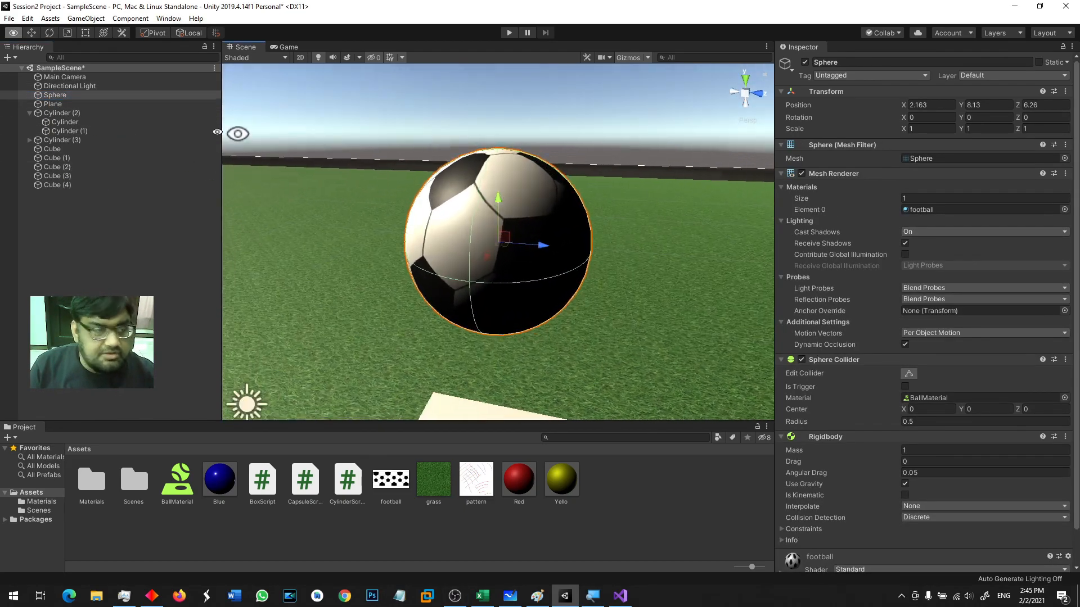
click(54, 96)
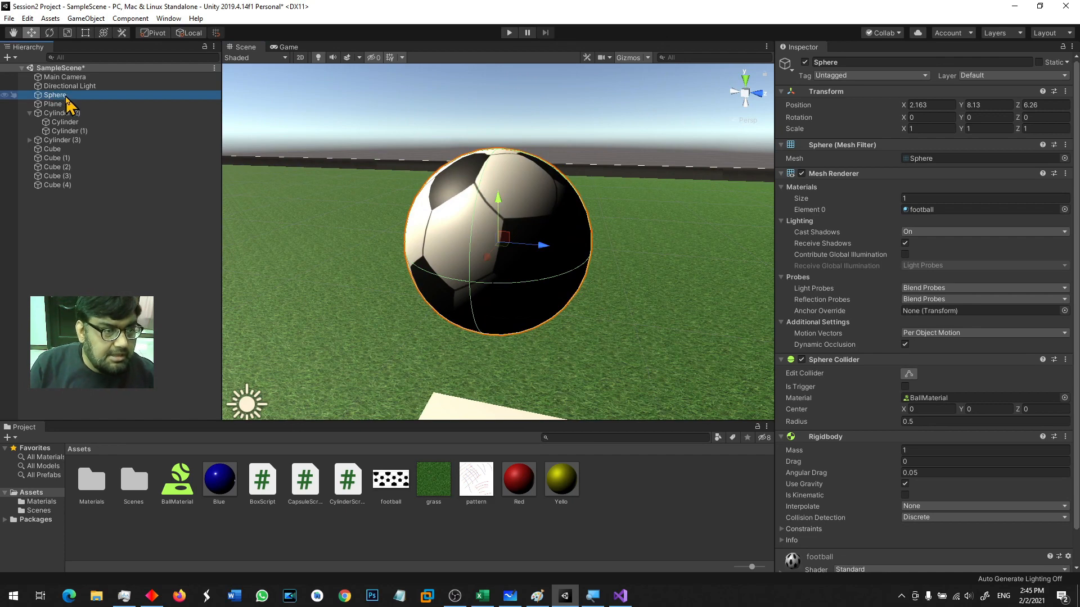
click(66, 97)
text(Ball)
key(Return)
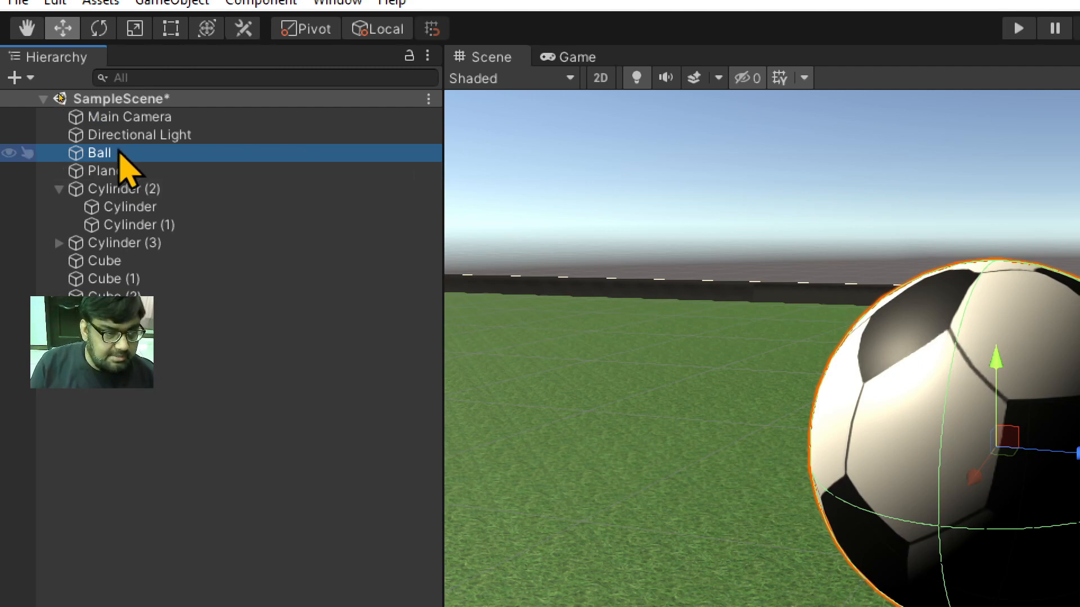
Rename the Plane object as Ground.
click(122, 172)
click(123, 172)
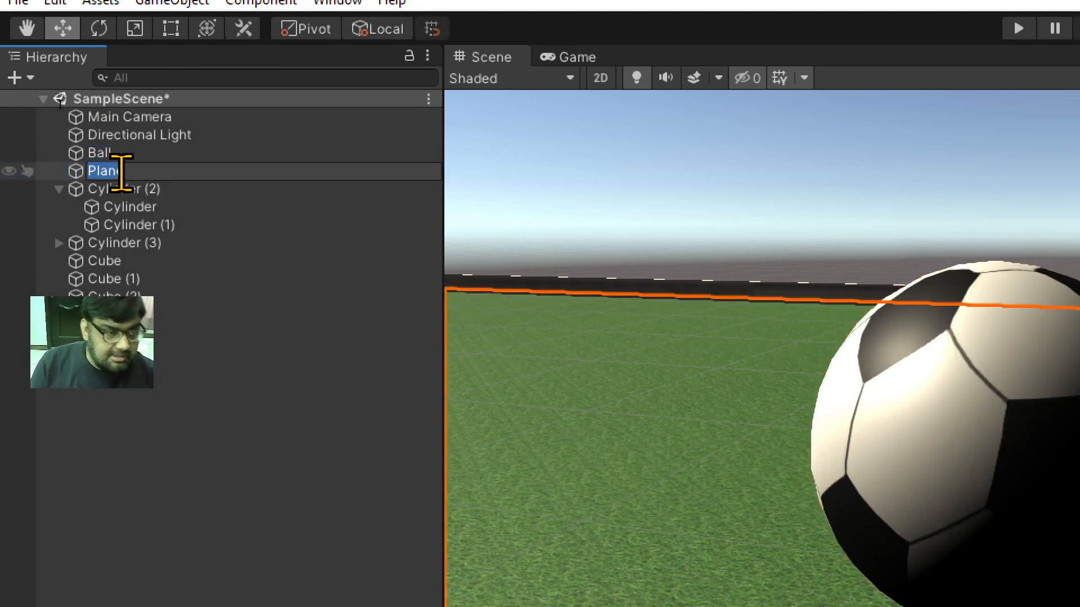
text(Ground)
key(Return)
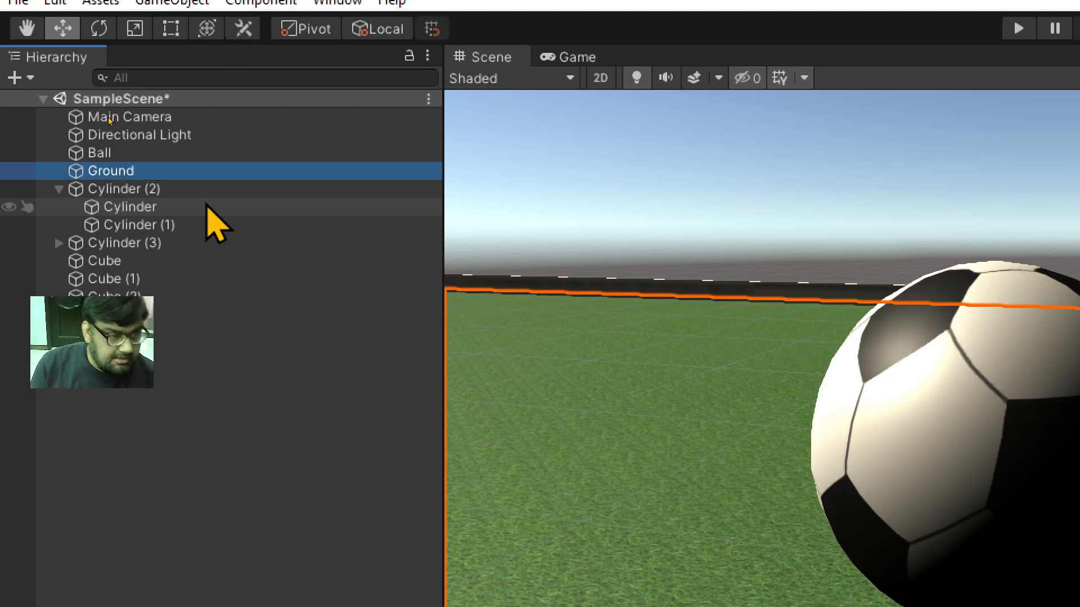
Rename the parent object Cylinder (2) as Goal1.
double_click(138, 189)
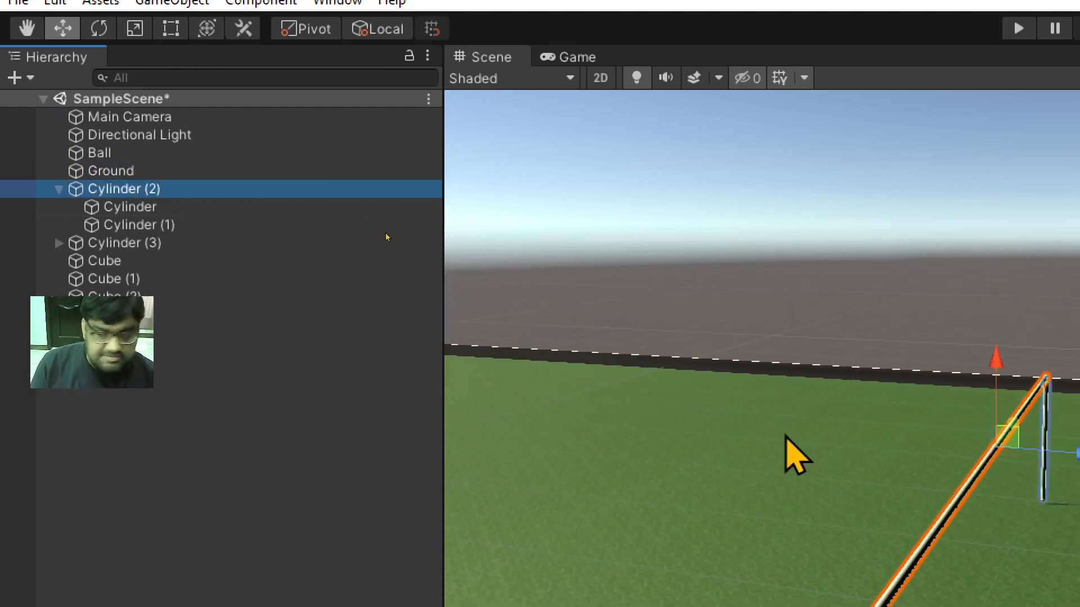
click(108, 173)
click(110, 189)
click(132, 191)
text(G)
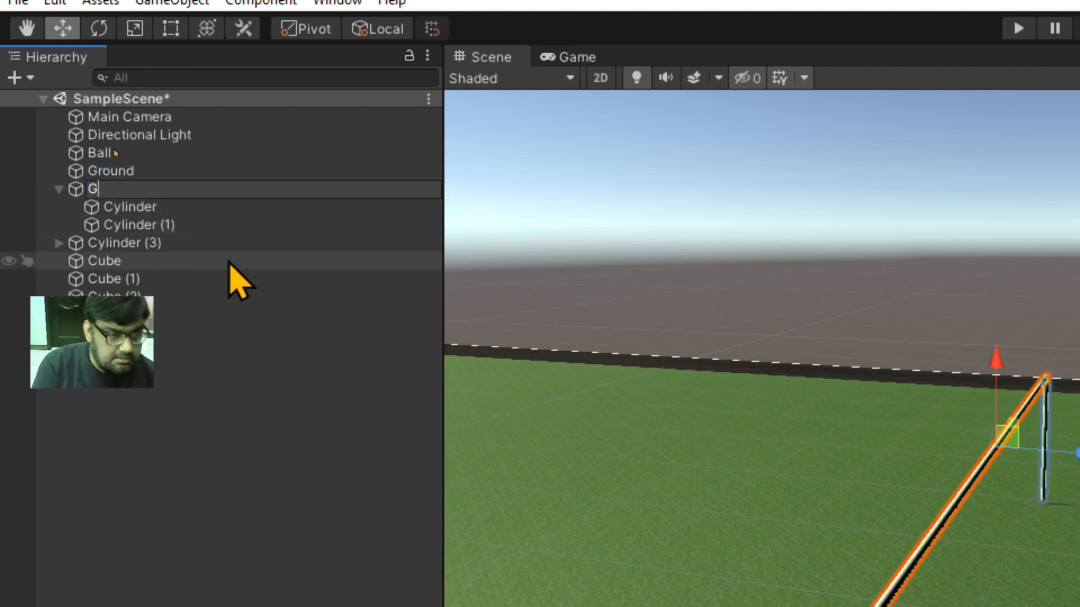
text(oal1)
key(Return)
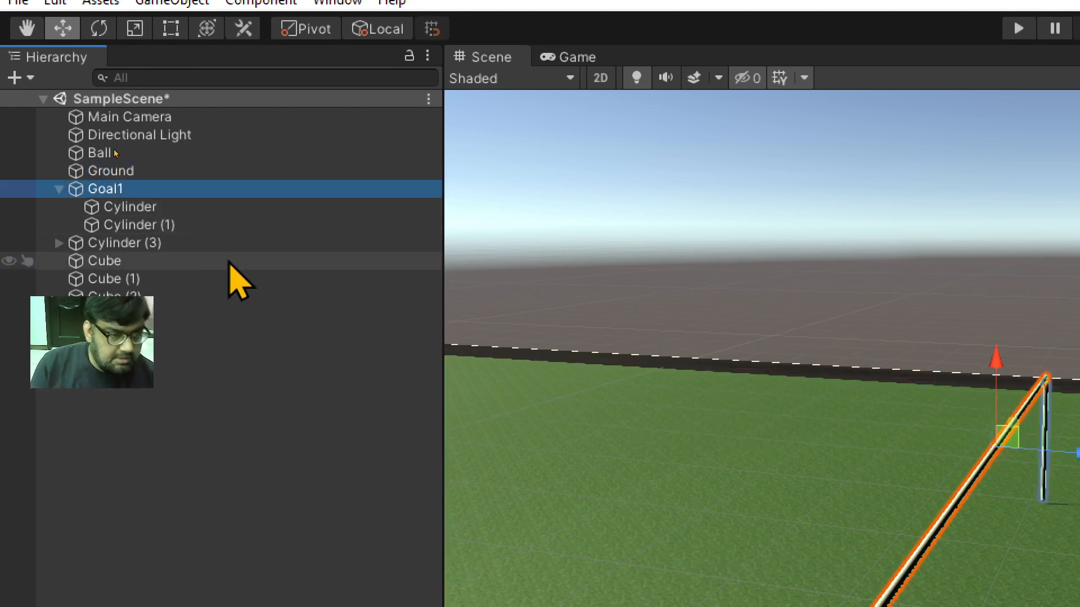
Rename the parent object Cylinder (3) as Goal2.
click(135, 243)
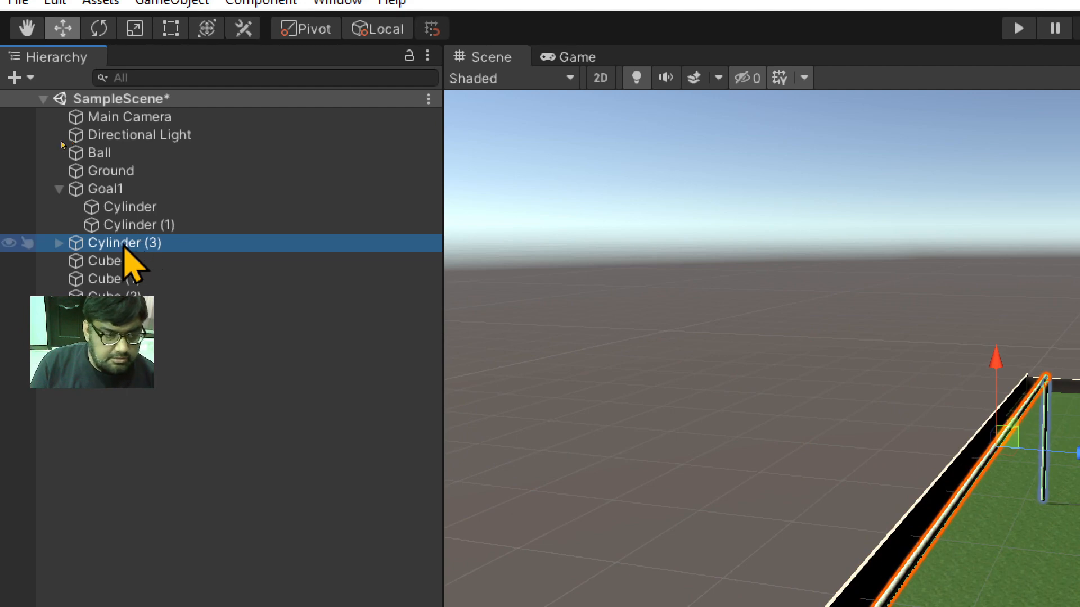
key(F2)
text(Goal2)
key(Return)
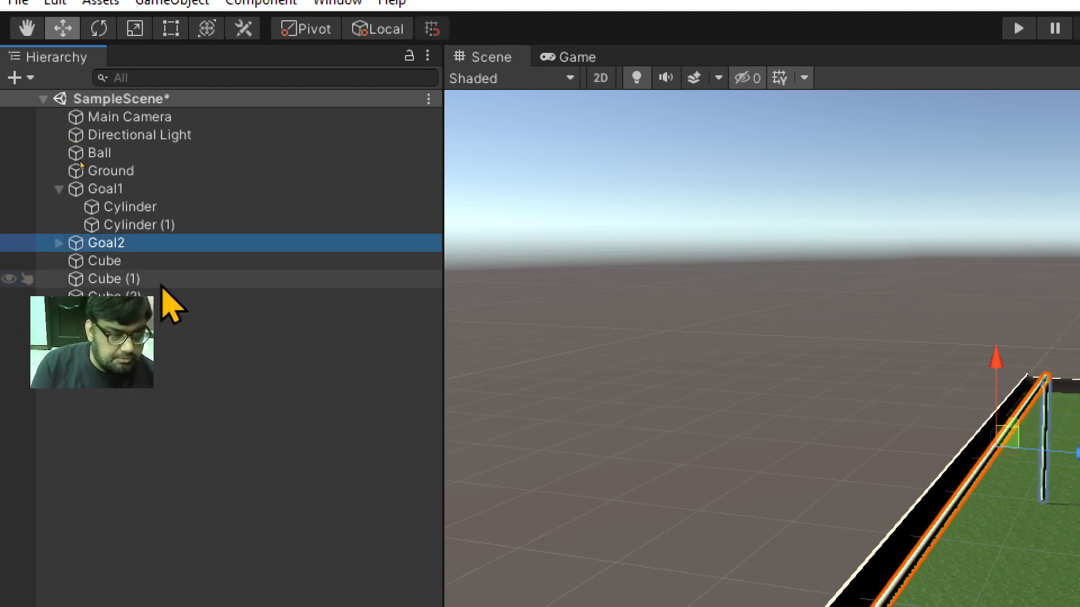
Rename the Cube object as Wall1 and Cube (1) as wall2.
click(116, 261)
key(F2)
text(Wall1)
click(126, 281)
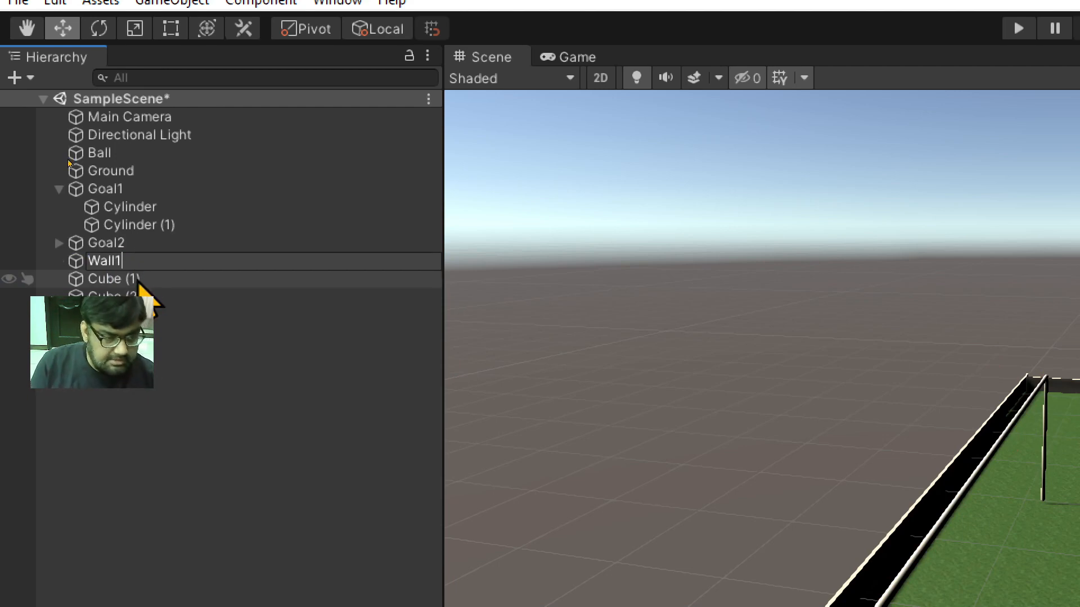
key(F2)
text(w)
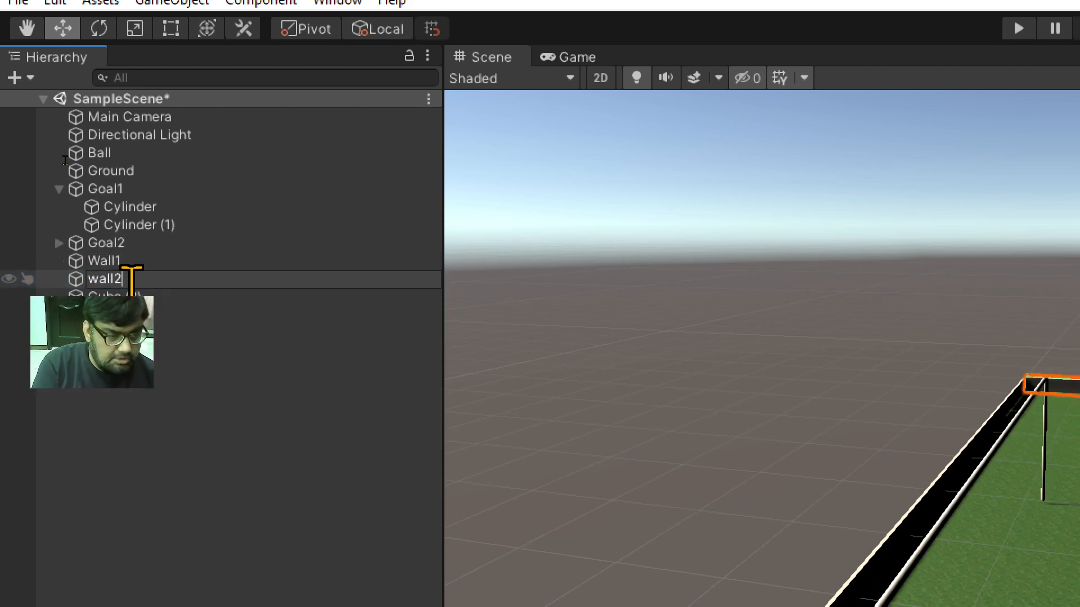
text(all2)
Rename Cube (2) as wall3 and Cube (3) as wall4.
click(161, 296)
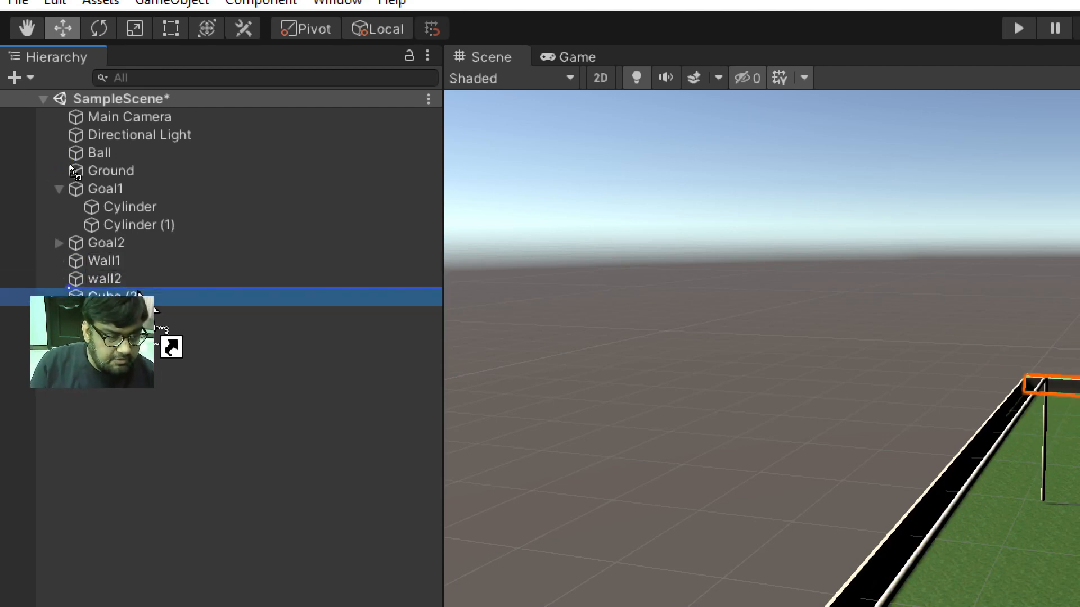
key(F2)
text(wall3)
key(Return)
key(Down)
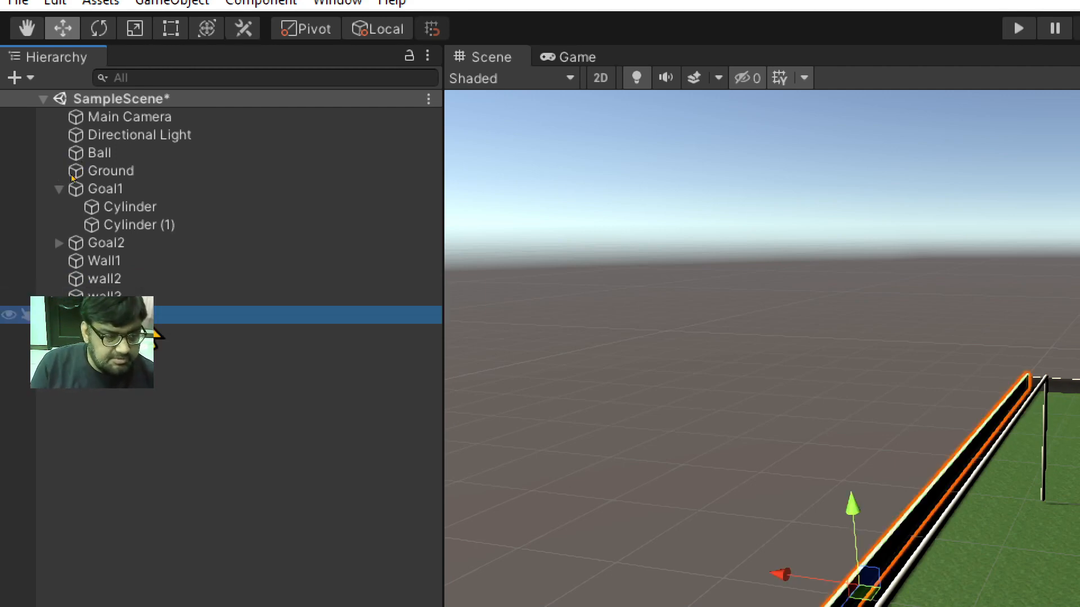
key(F2)
key(Return)
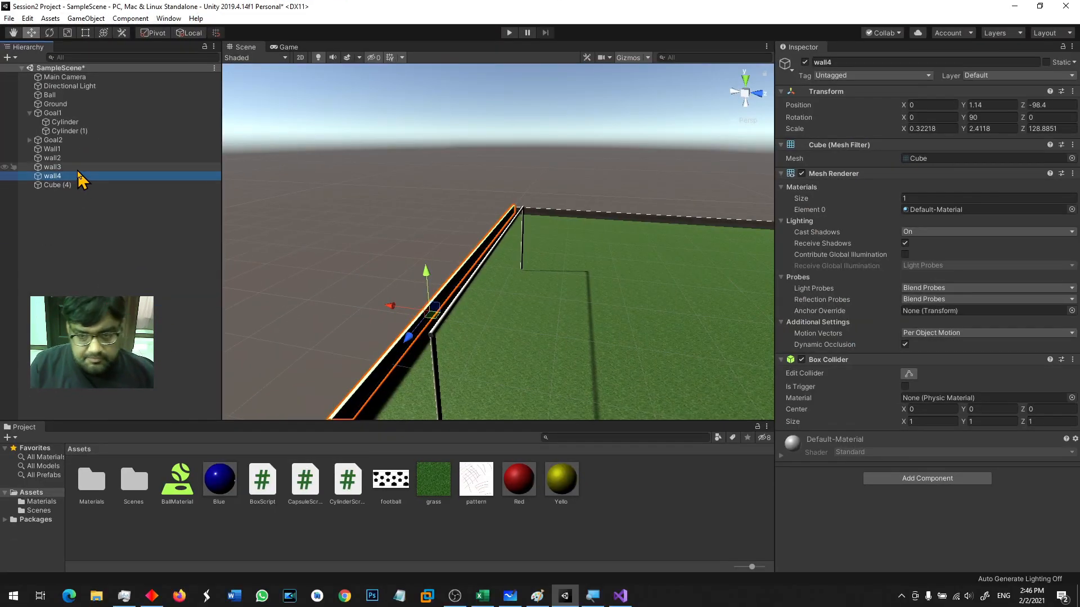
Switch Use Gravity off and back on in the Ball's Rigidbody component.
scroll(502, 225, down, 2)
scroll(503, 231, down, 2)
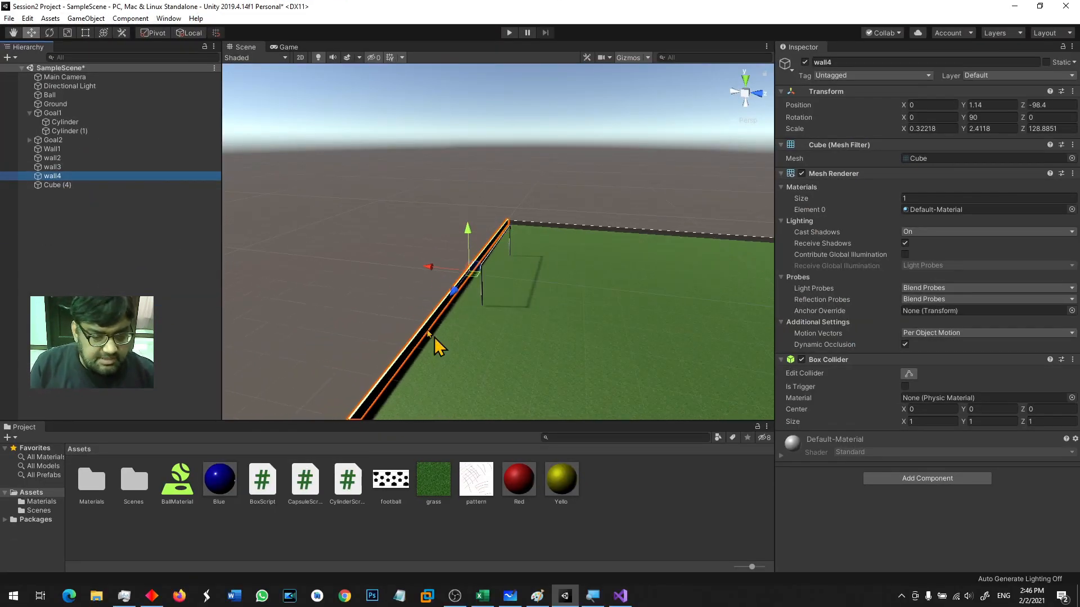
double_click(67, 96)
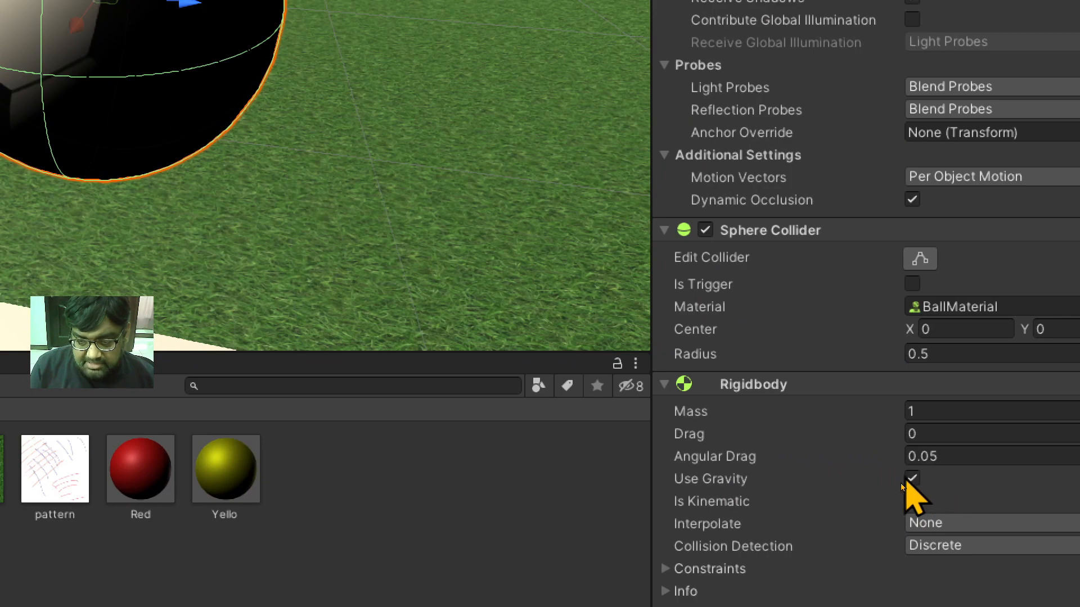
click(912, 480)
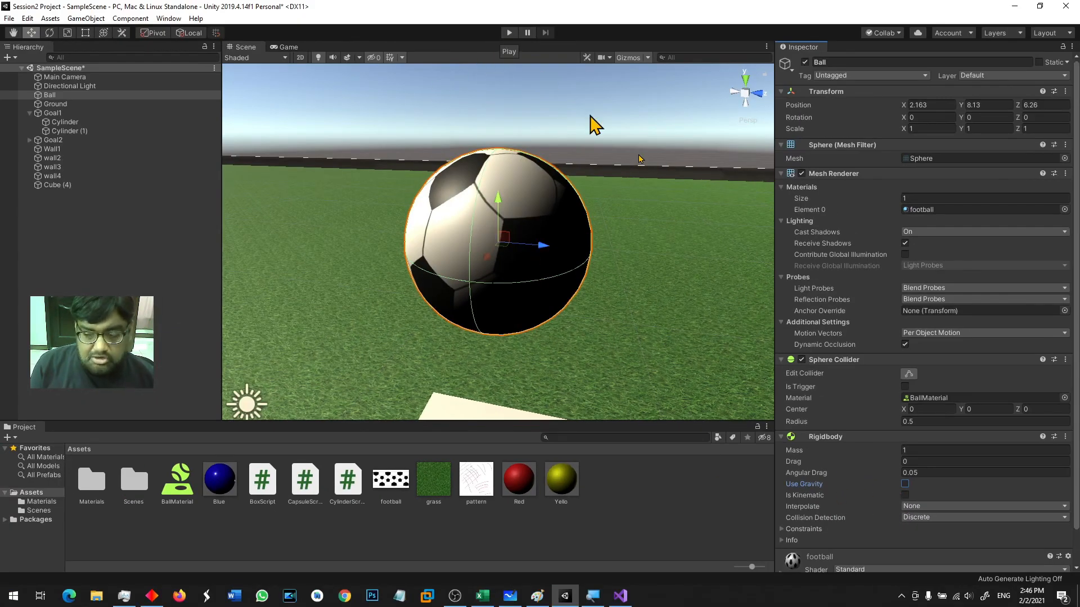
click(905, 484)
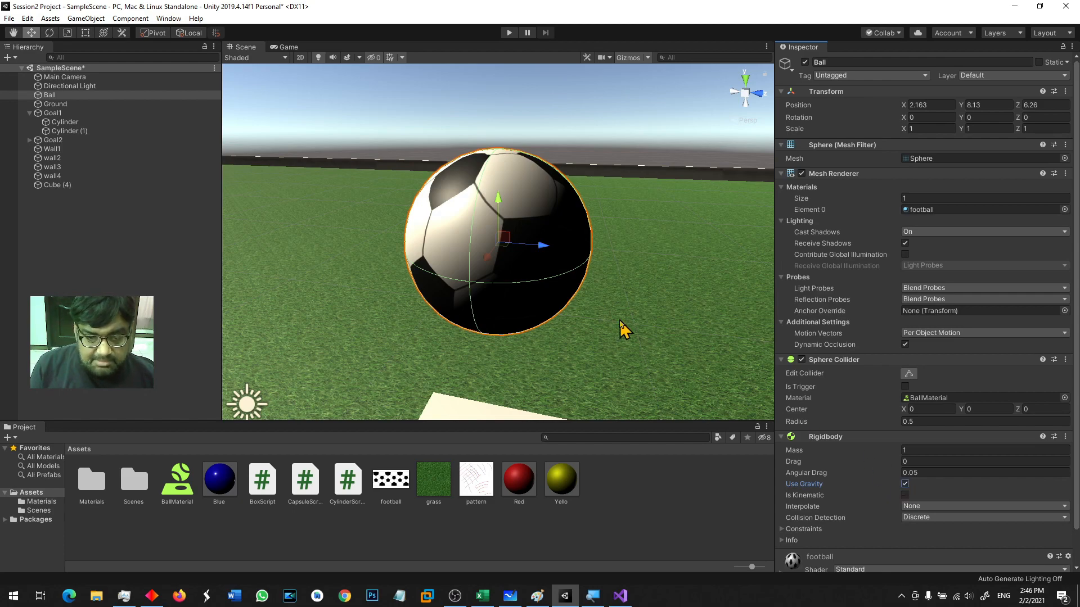
Inspect the Ball and the cube below it, run the game to test the Ball's fall, and stop it.
alt+drag(638, 294, 631, 398)
middle_drag(627, 373, 624, 170)
click(562, 265)
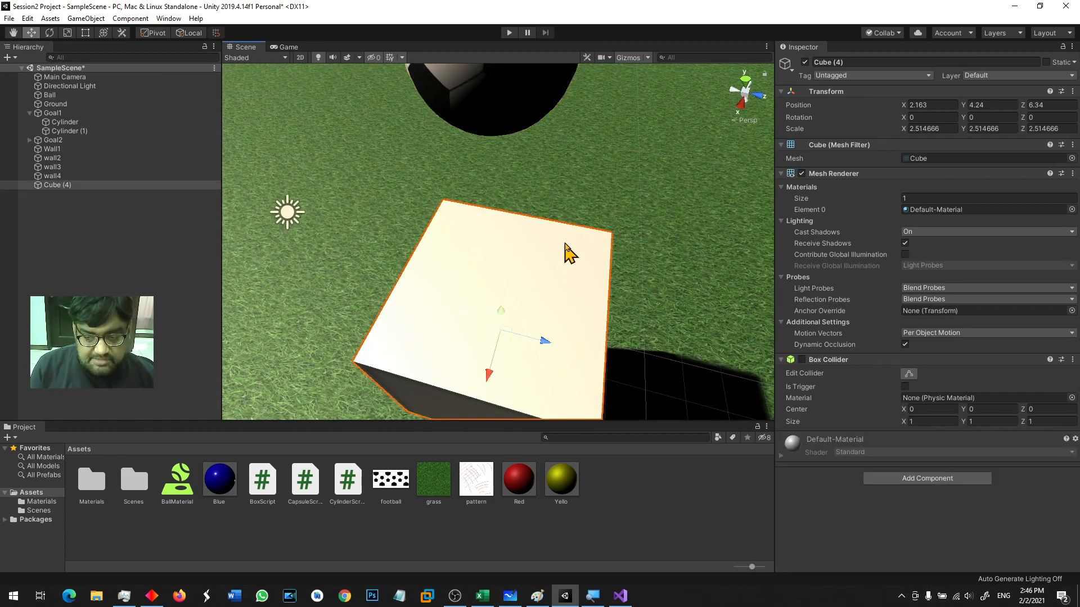
click(511, 123)
alt+drag(542, 125, 485, 258)
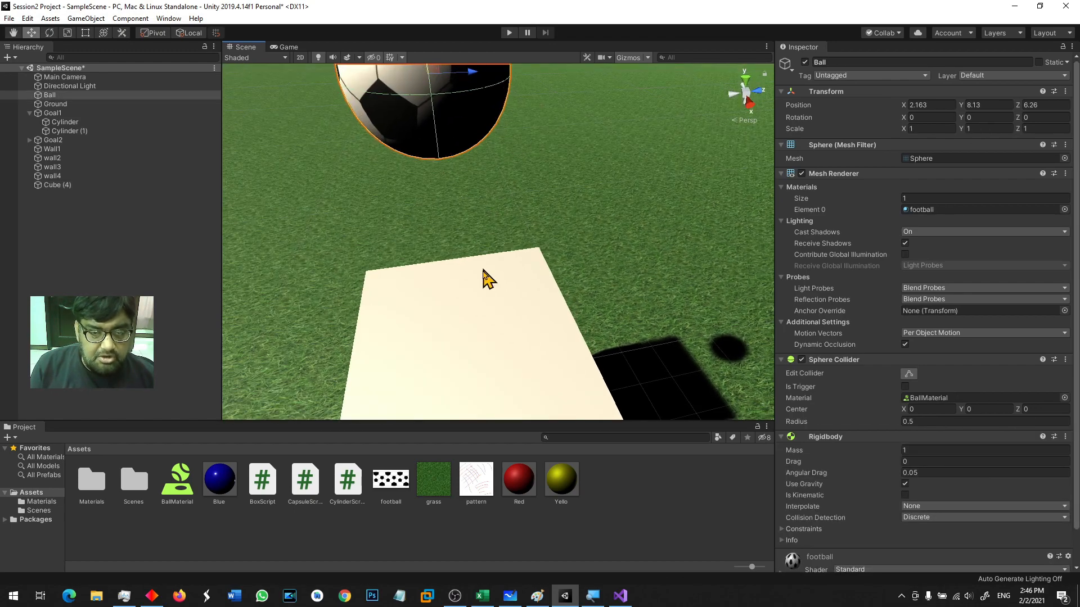
scroll(485, 270, down, 5)
alt+drag(424, 335, 482, 270)
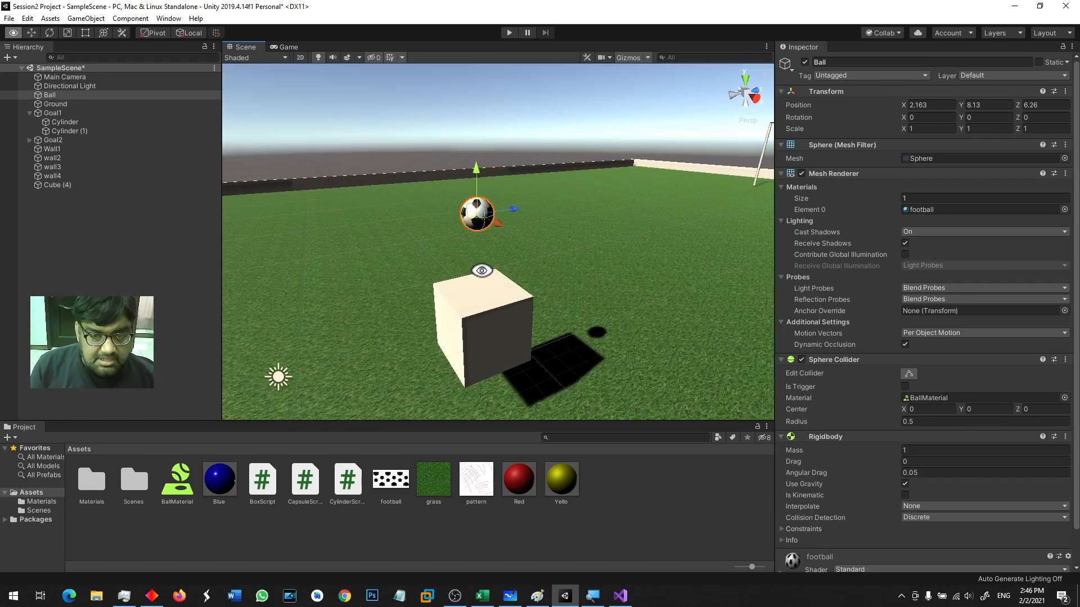
click(509, 33)
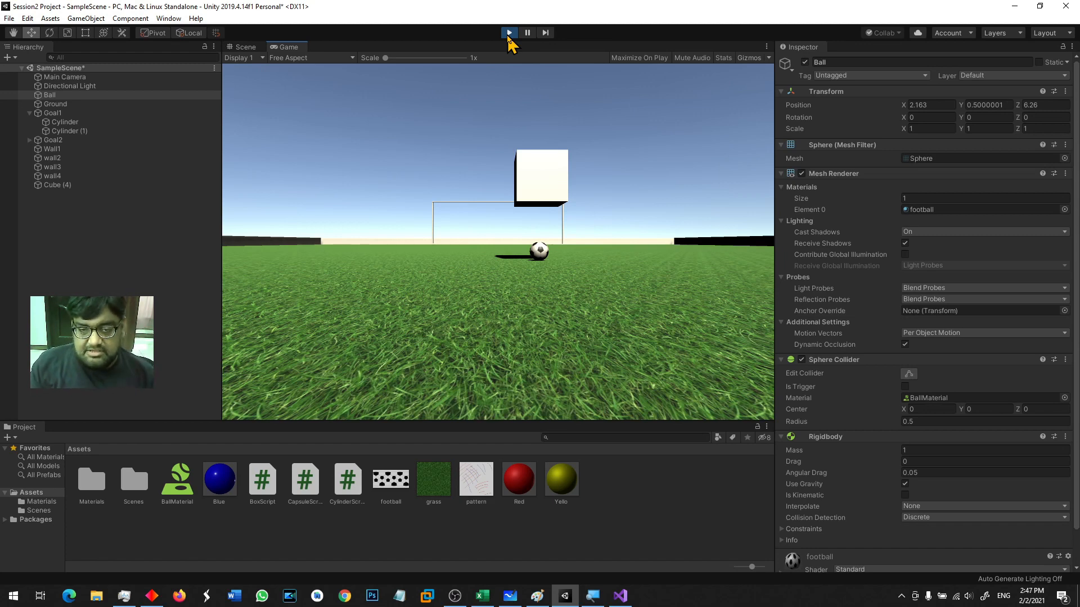
click(509, 34)
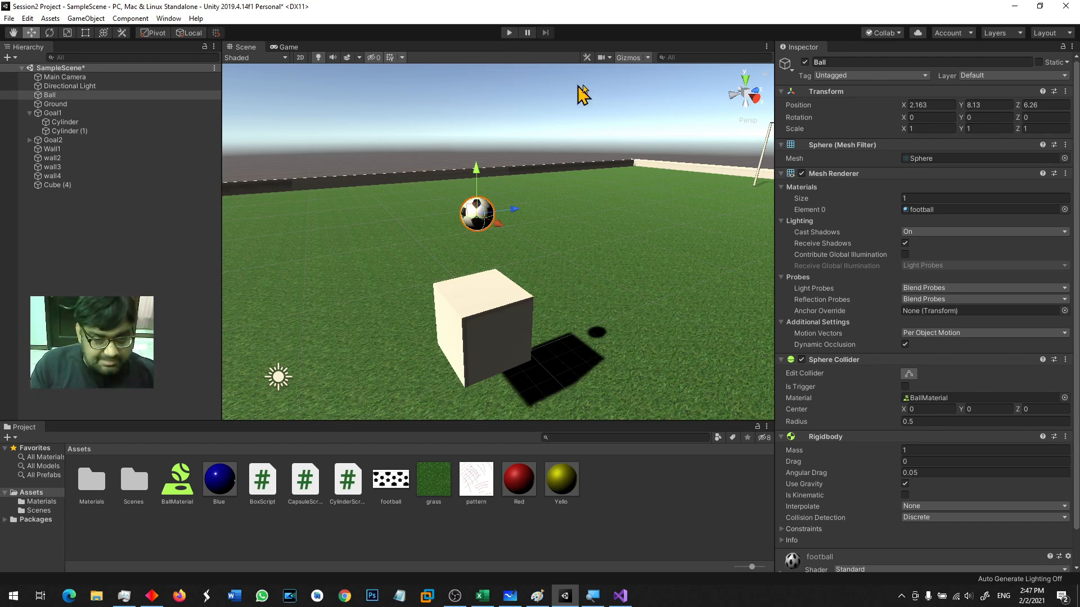
Switch the Ball's Sphere Collider component off and back on.
click(481, 335)
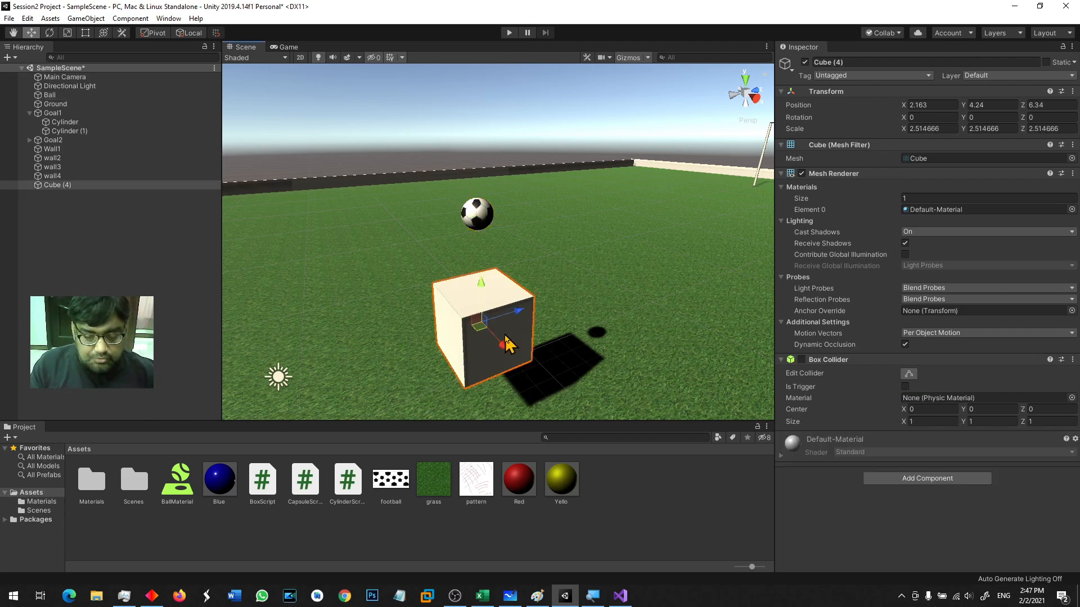
click(497, 221)
key(f)
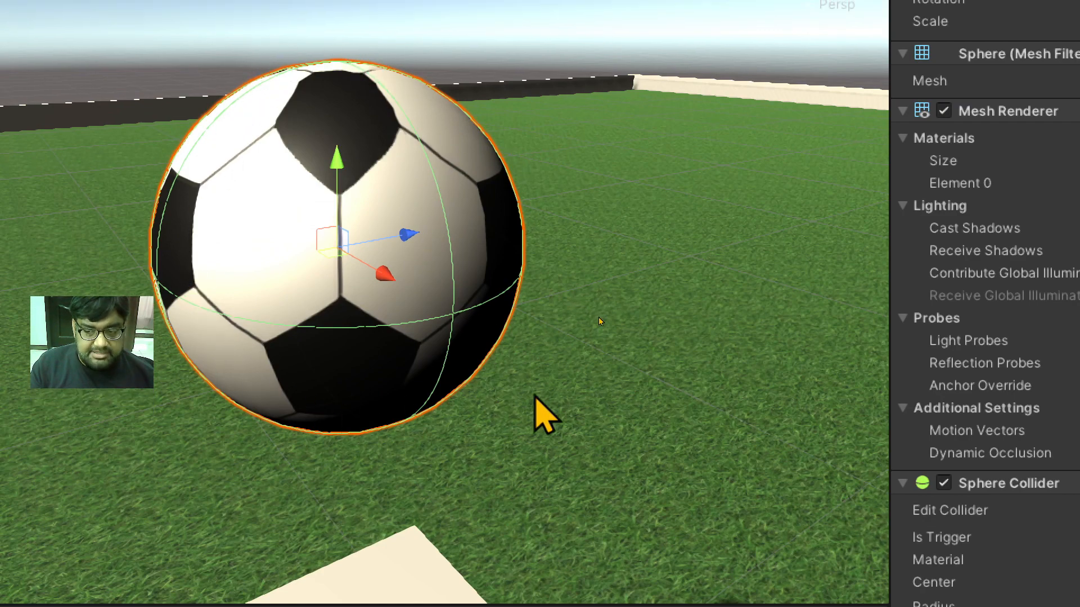
click(944, 484)
click(944, 483)
click(943, 483)
click(944, 483)
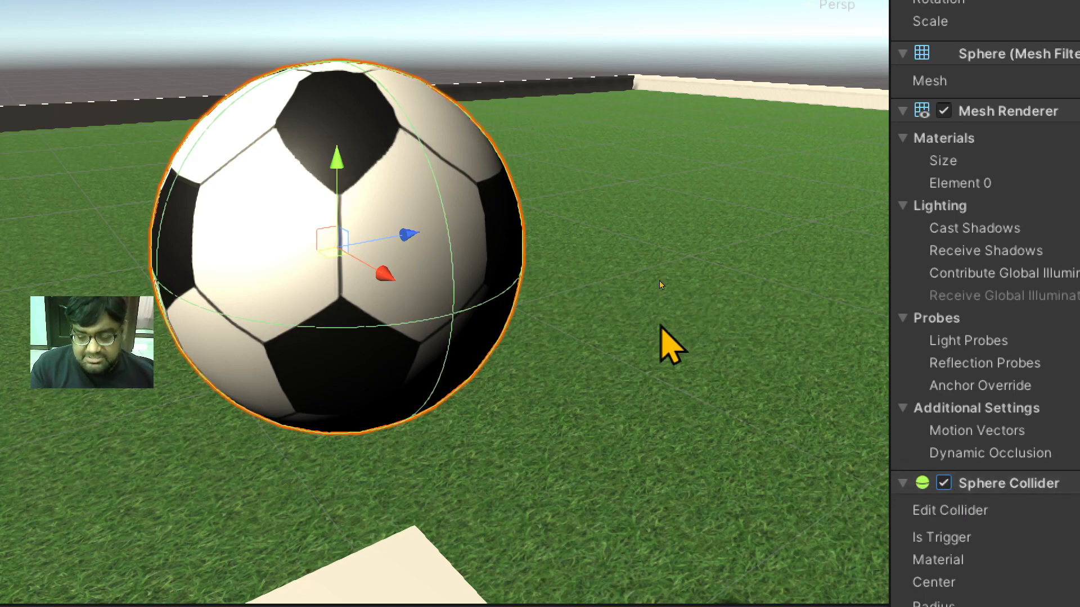
Examine the collider components of the Ground and wall3 objects.
click(626, 273)
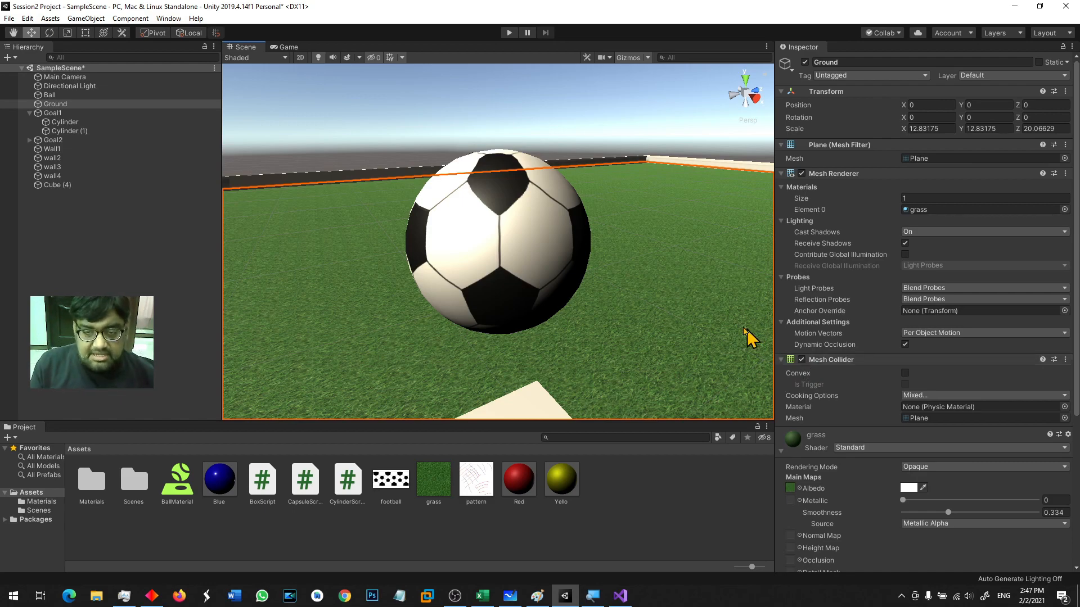
middle_drag(685, 239, 549, 265)
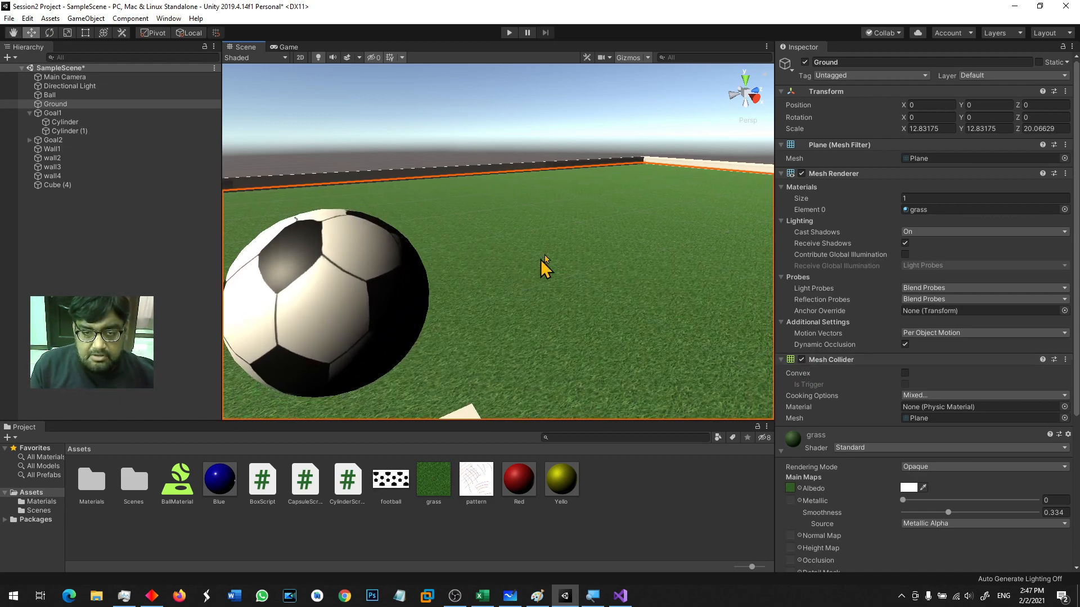
click(692, 164)
key(f)
alt+drag(560, 326, 593, 269)
scroll(593, 269, up, 3)
scroll(592, 269, up, 8)
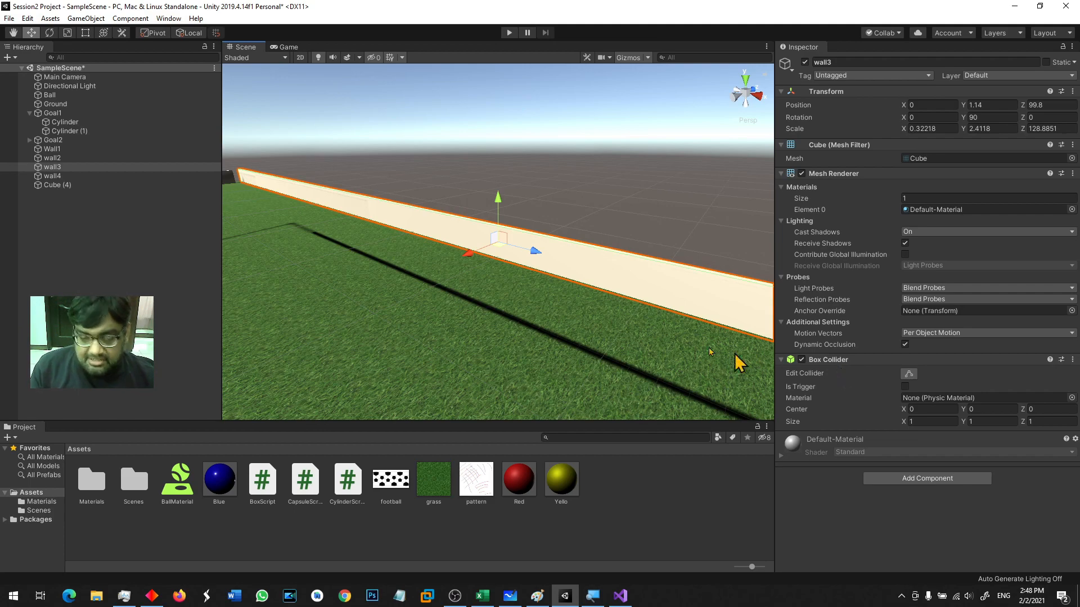
Enable the Box Collider on Cube (4) under the Ball and run the game to test the collision.
scroll(374, 367, down, 10)
middle_drag(381, 353, 507, 261)
click(512, 198)
key(f)
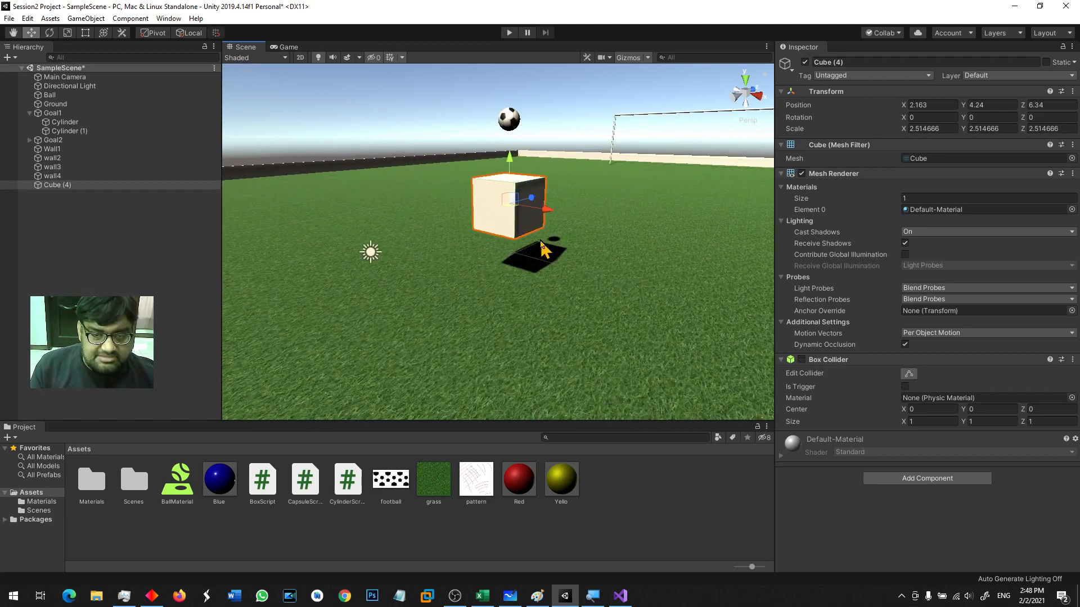
click(663, 337)
key(super)
click(607, 251)
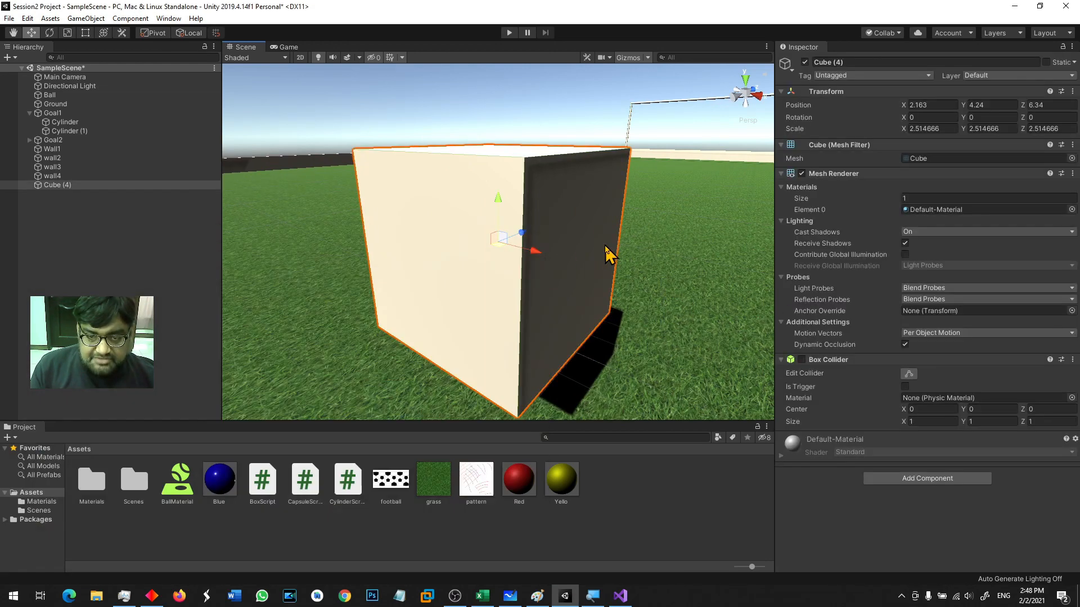
click(801, 359)
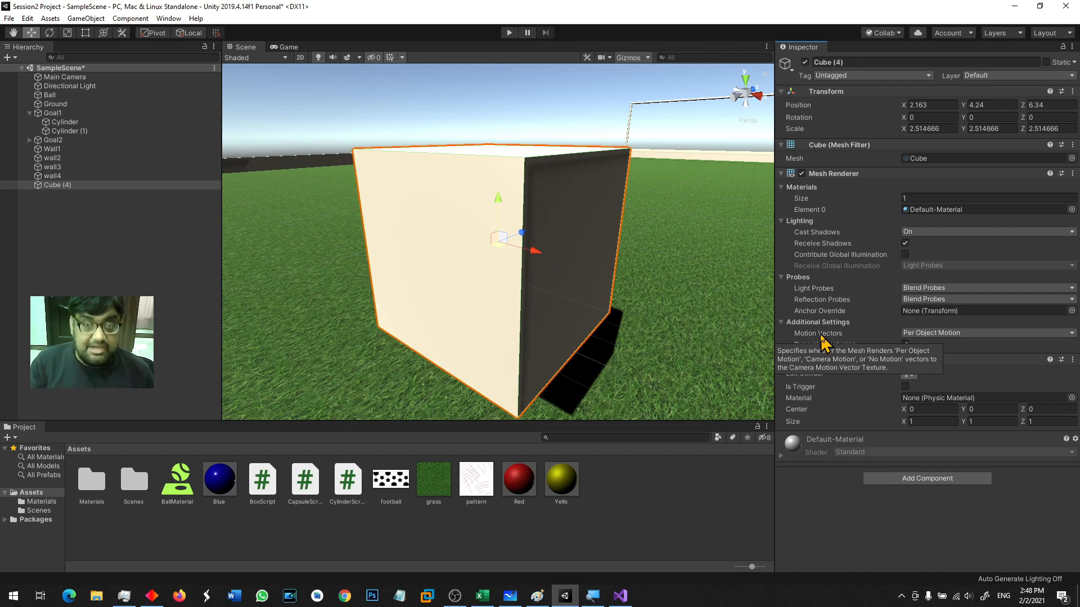
click(509, 33)
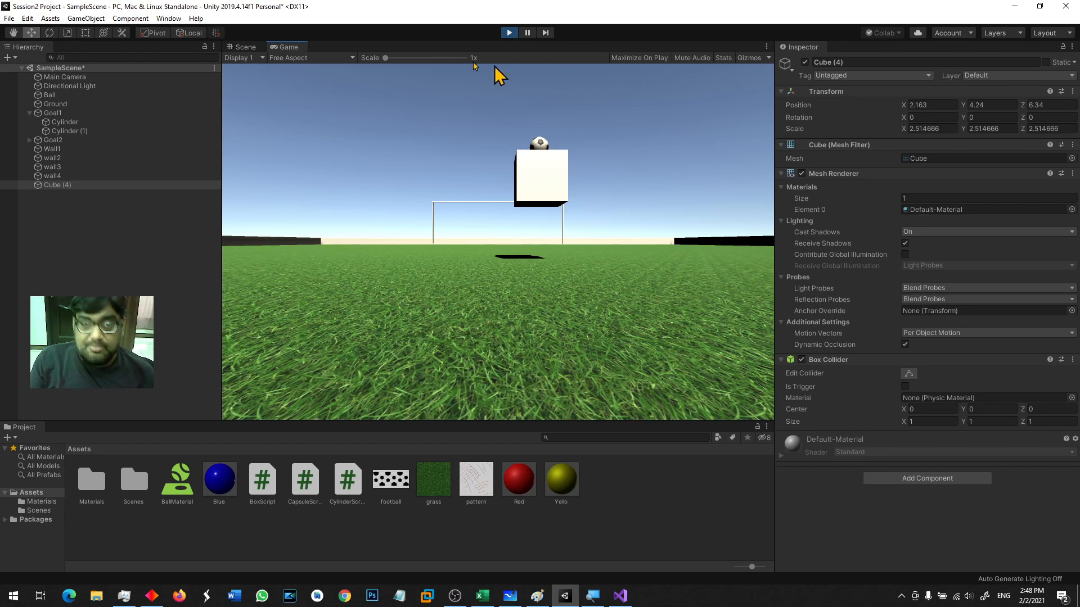
Stop the running game and inspect Cube (4) together with the Ball above it in the scene.
click(509, 33)
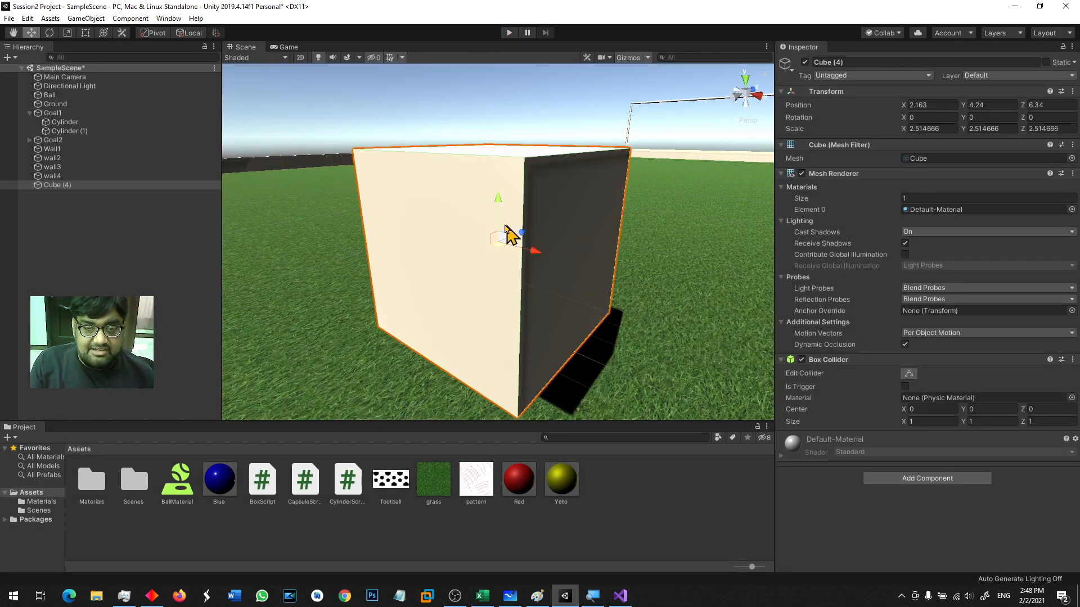
click(419, 114)
click(483, 197)
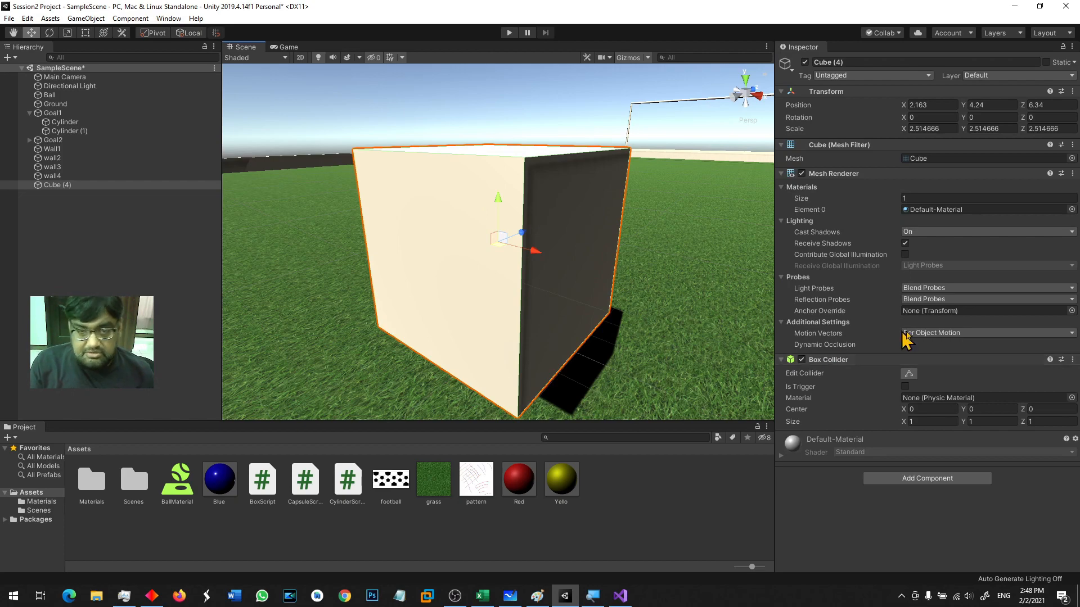
scroll(647, 307, down, 10)
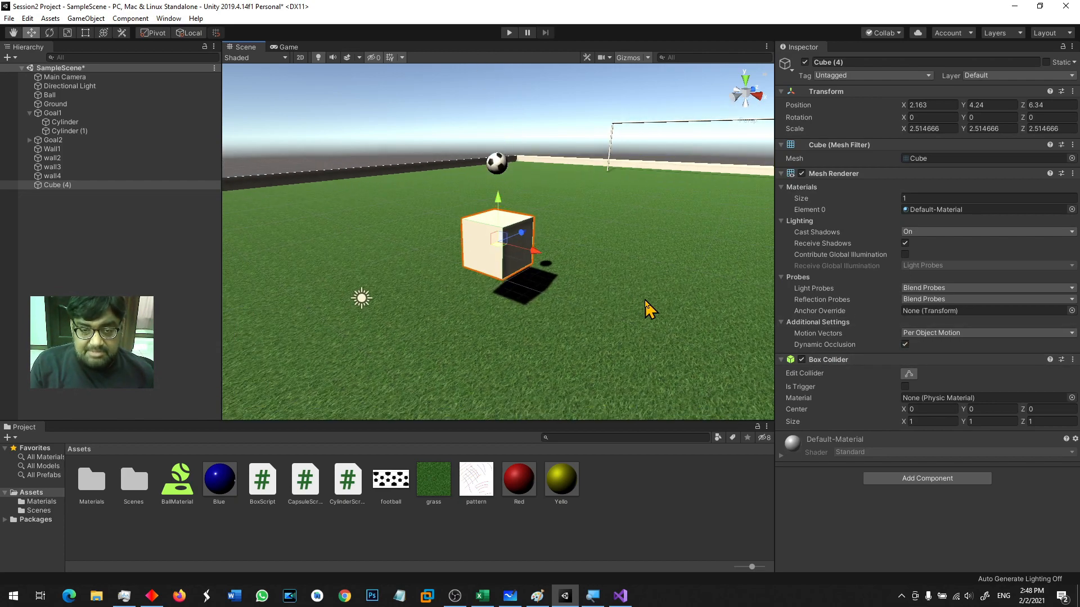
Add a cylinder beside Cube (4) at about X 6.31 and inspect its Capsule Collider.
click(85, 19)
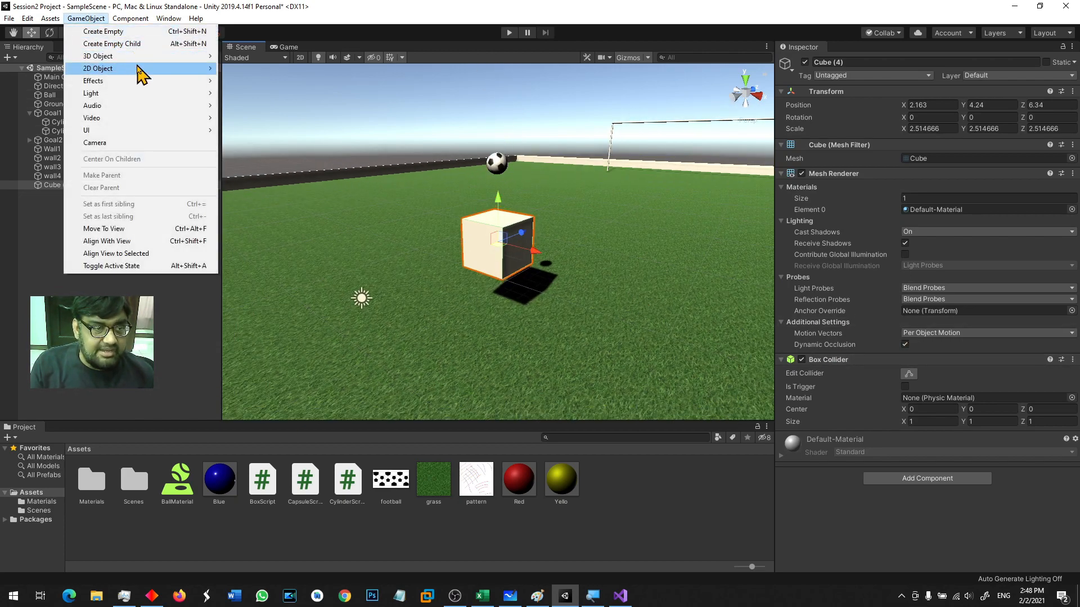
mouse_move(142, 58)
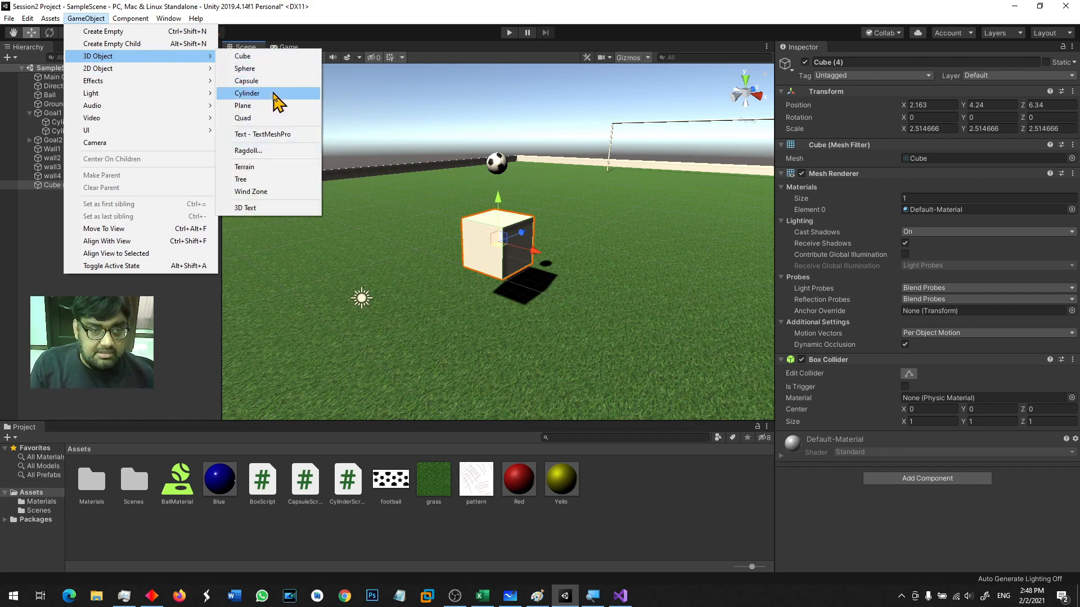
click(276, 93)
drag(518, 256, 616, 271)
key(f)
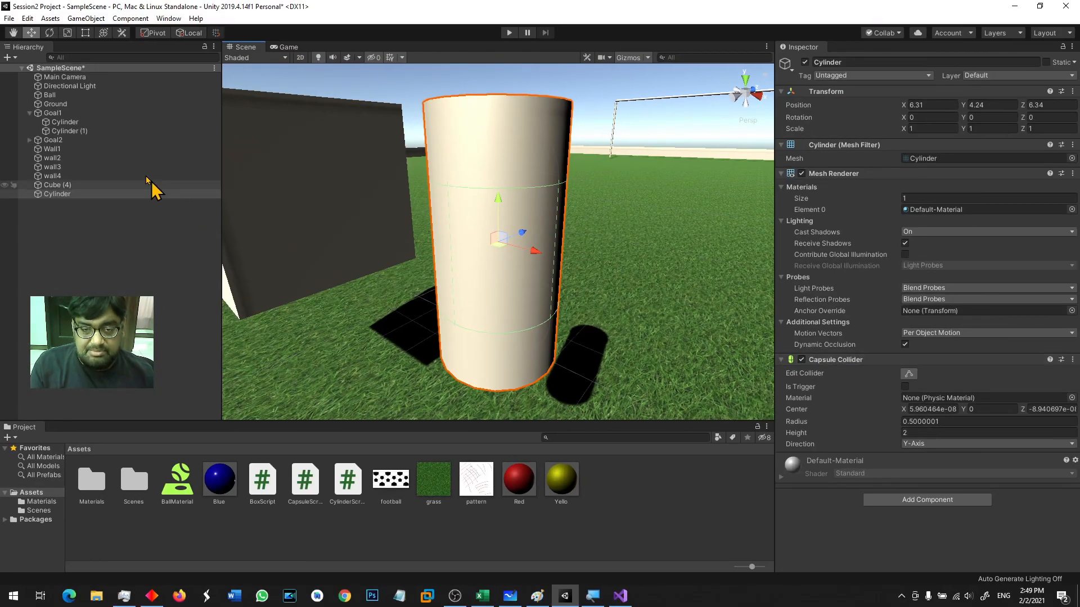
click(381, 289)
click(527, 306)
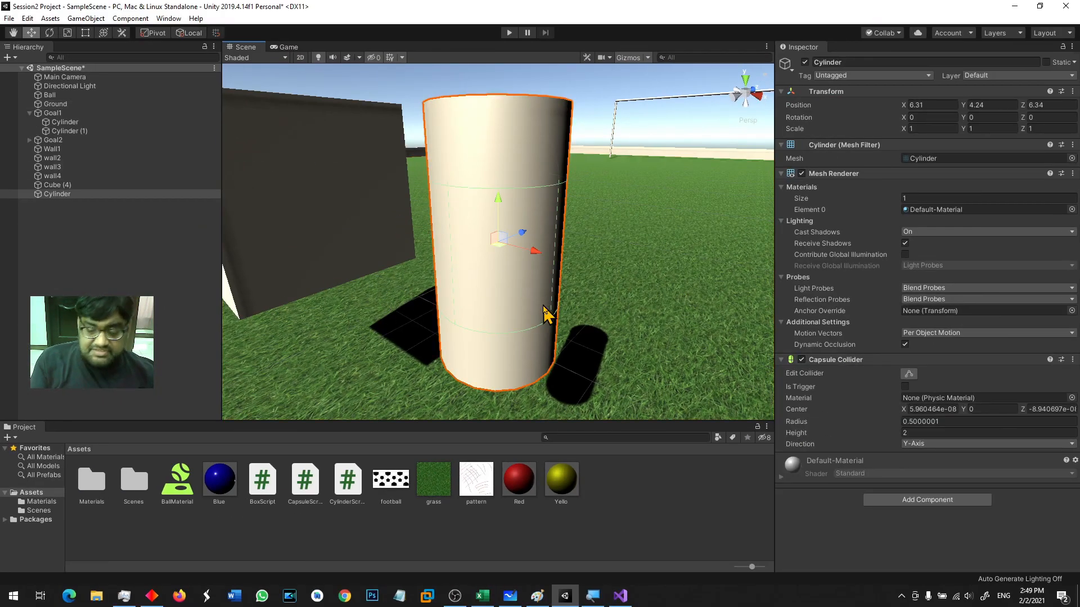
Delete the new cylinder and bring Cube (4) back into focus.
key(Delete)
click(357, 241)
key(f)
scroll(398, 241, down, 5)
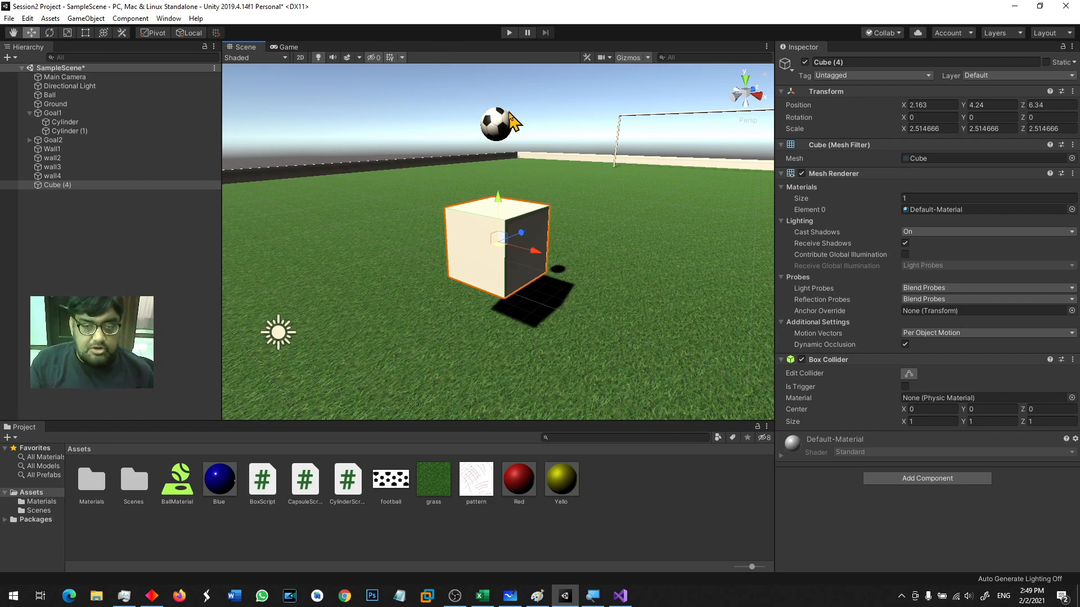
Select the Ball above the cube and inspect its Sphere Collider and Rigidbody components.
click(503, 132)
scroll(627, 242, up, 3)
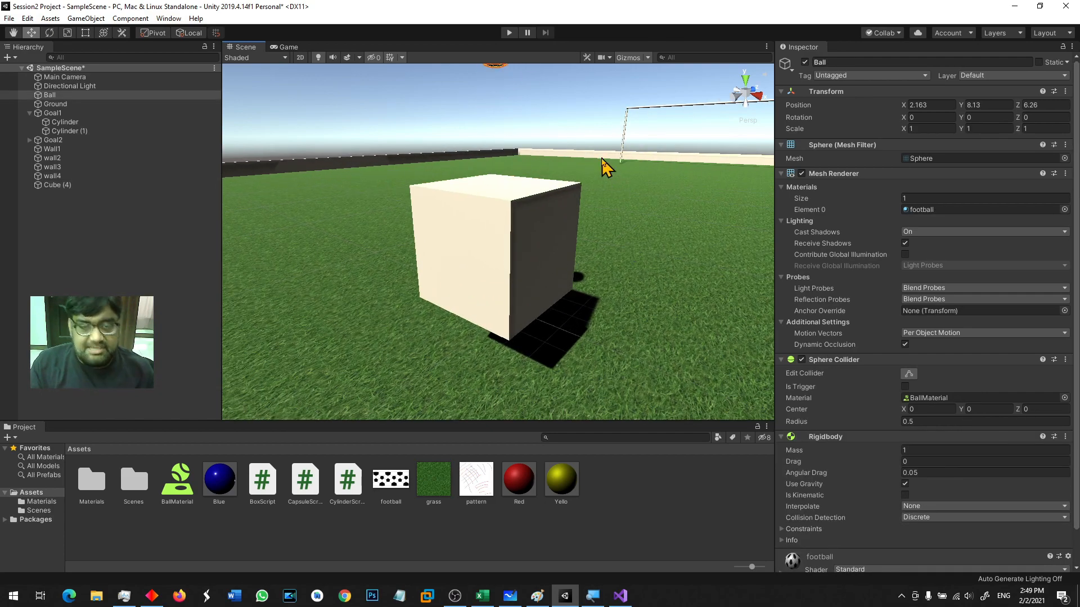
key(f)
middle_drag(605, 253, 592, 224)
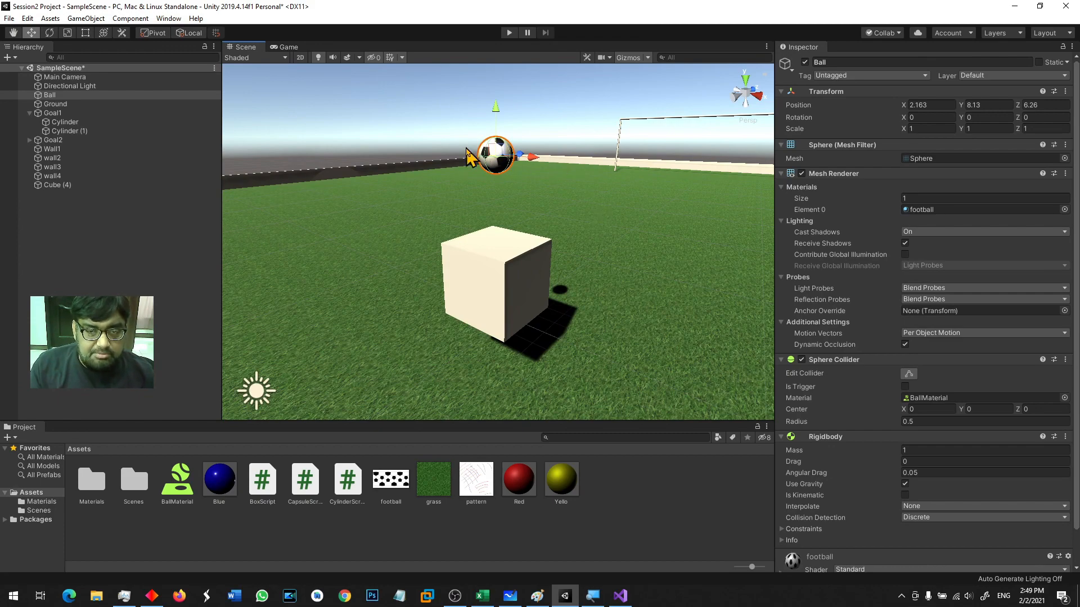
Tilt Cube (4) to about -13° around the X axis and check it from the game camera.
click(511, 279)
key(f)
key(e)
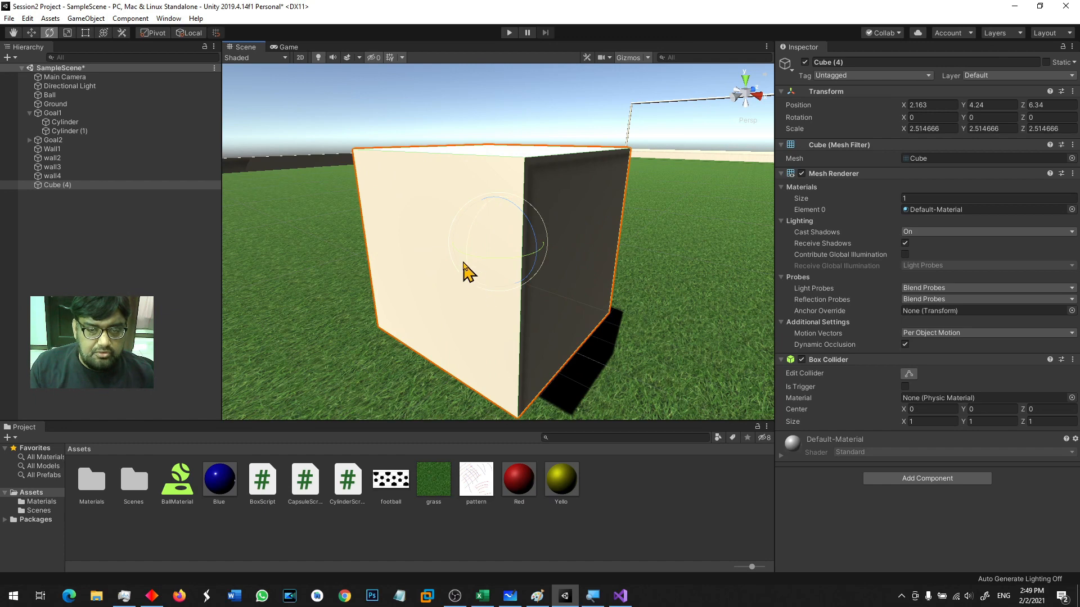
drag(470, 232, 470, 256)
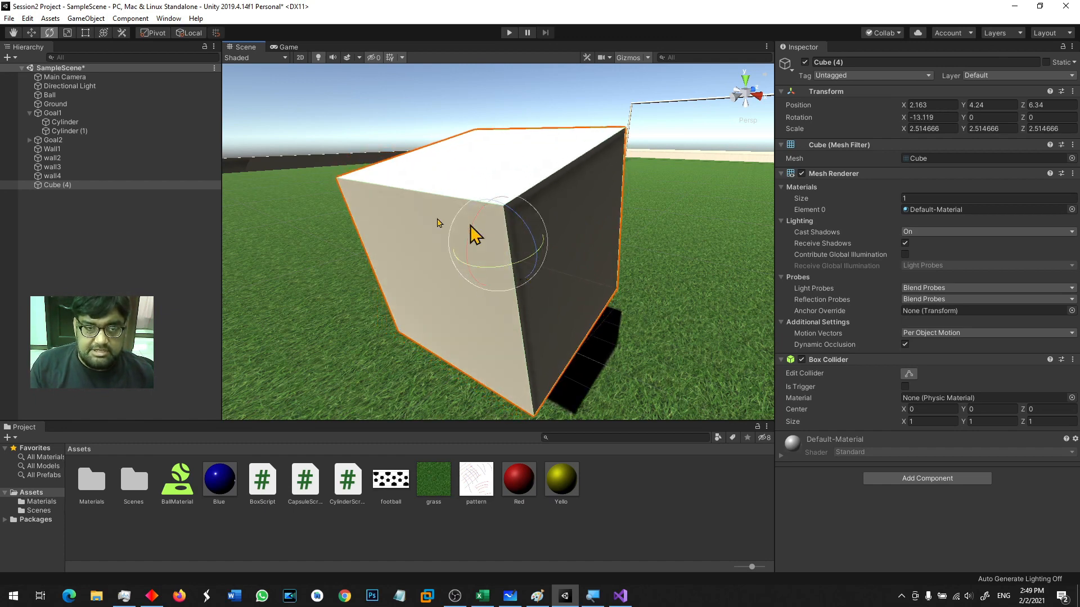
click(288, 47)
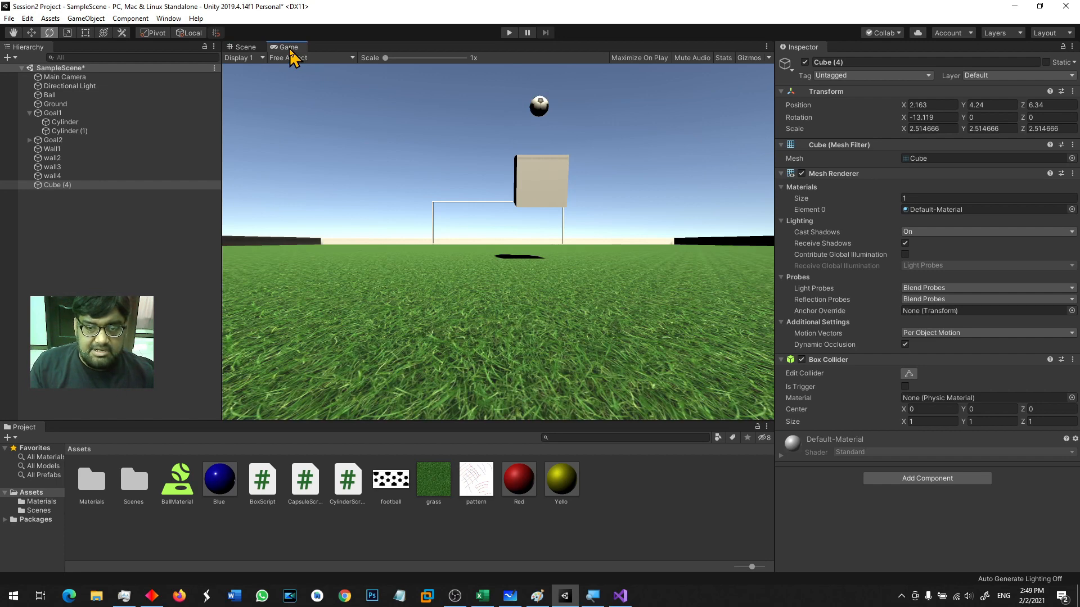
click(252, 48)
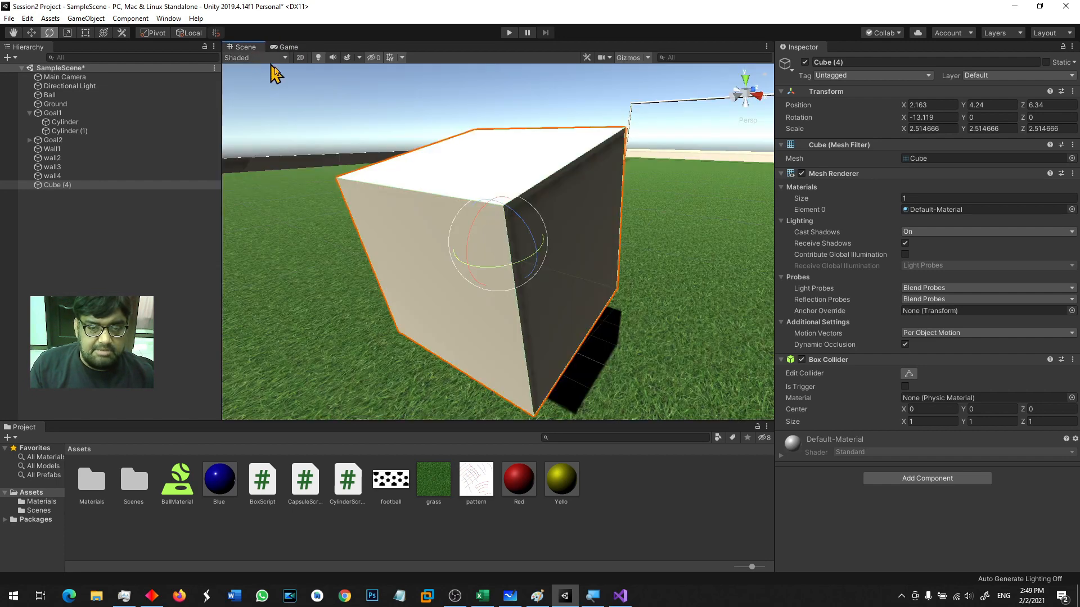
Tilt Cube (4) further to about -18.6° on X and move it to about Y 3.48, Z 6.6 beneath the Ball.
drag(475, 241, 507, 247)
key(w)
alt+drag(556, 281, 557, 159)
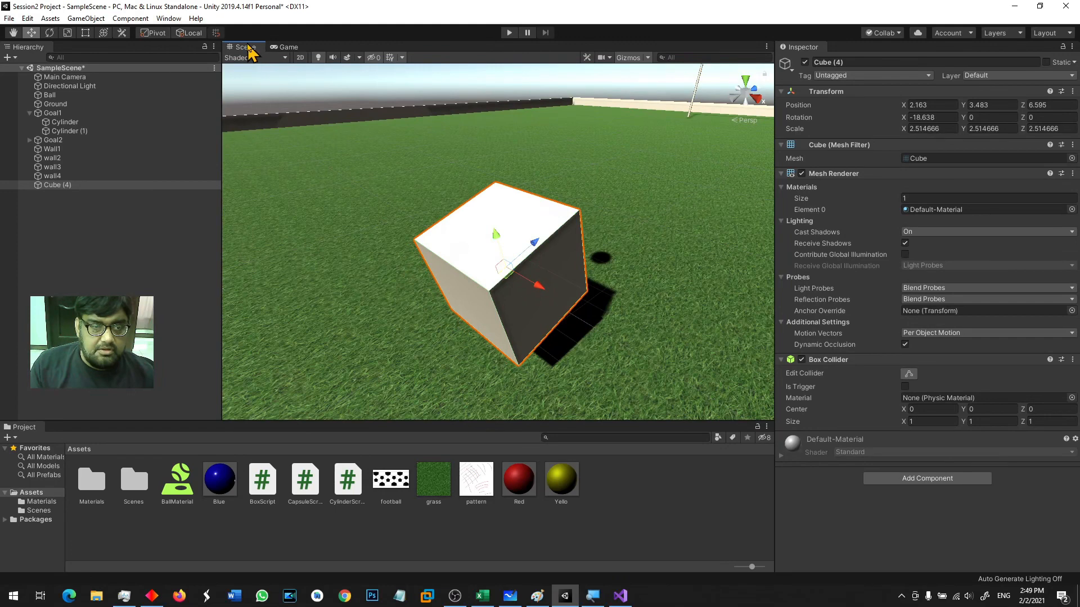
click(285, 47)
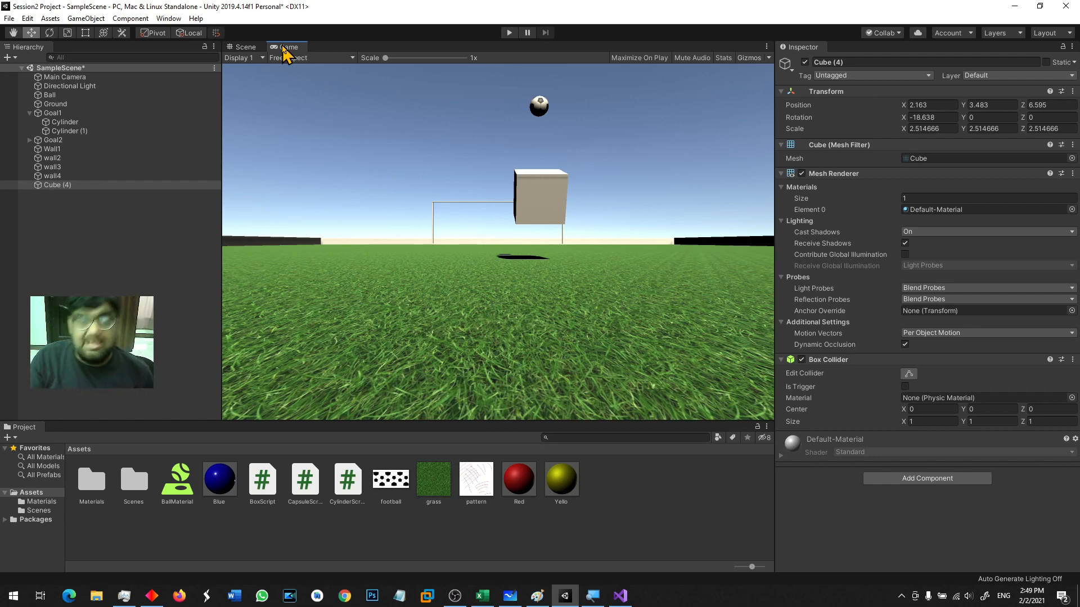
click(246, 47)
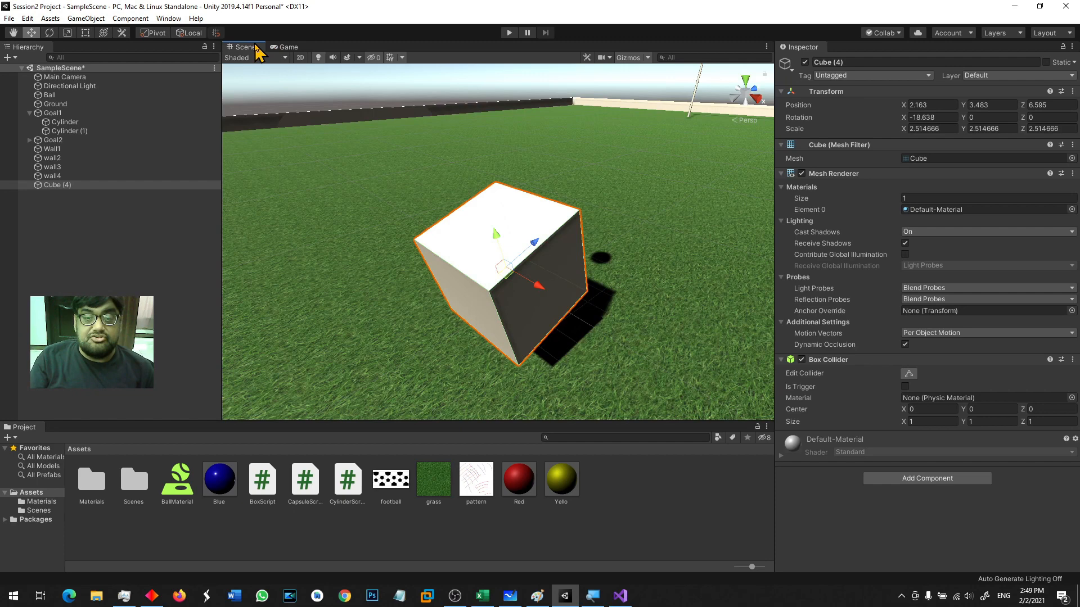
Run the game, follow the Ball in the scene after it hits the tilted cube, and stop the game.
click(508, 33)
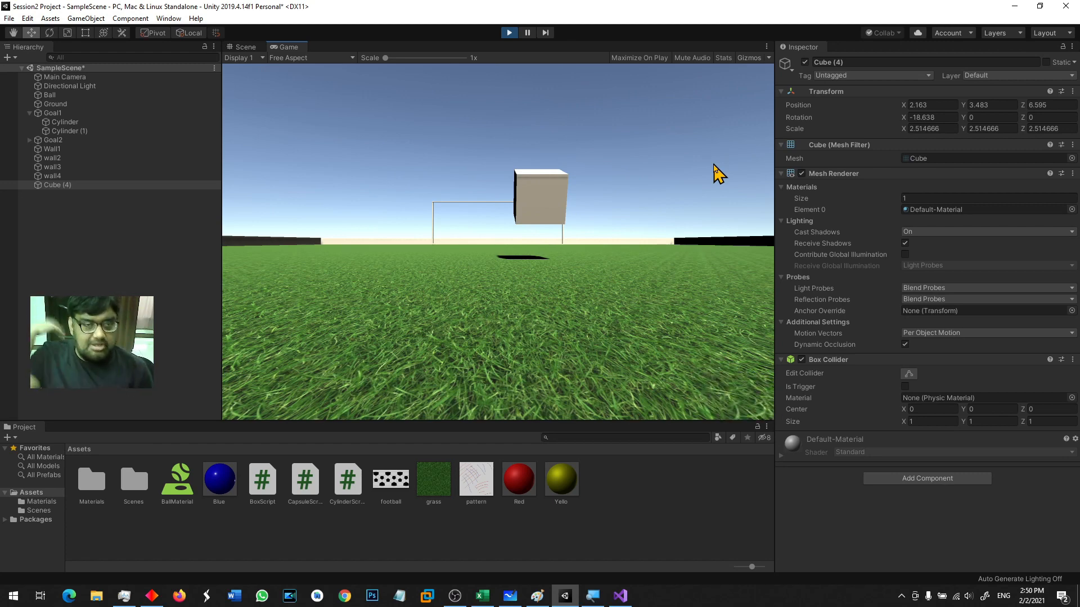
click(242, 47)
alt+drag(606, 259, 225, 245)
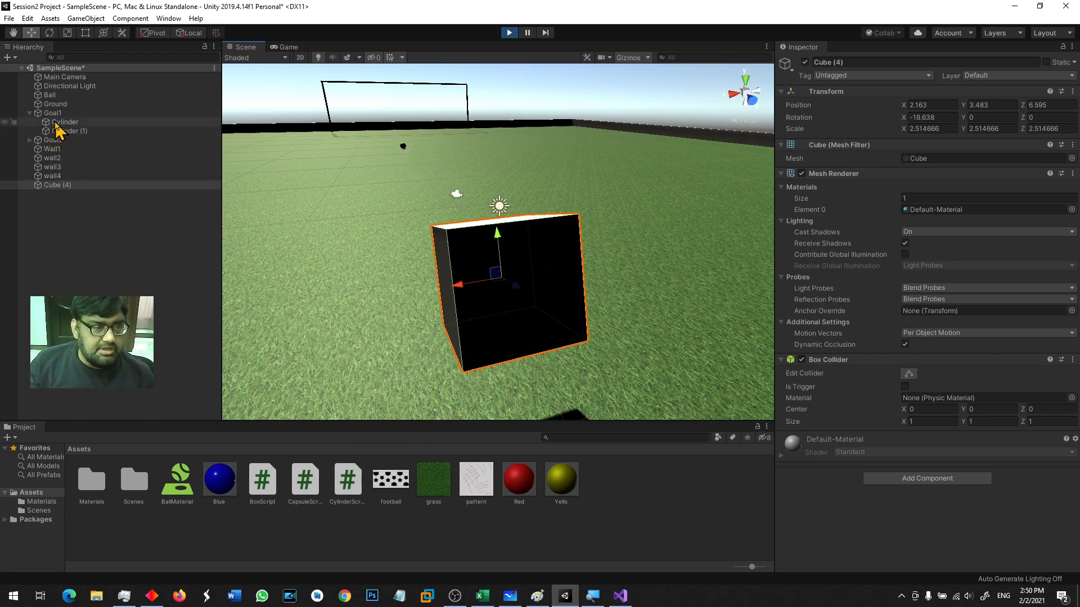
double_click(63, 96)
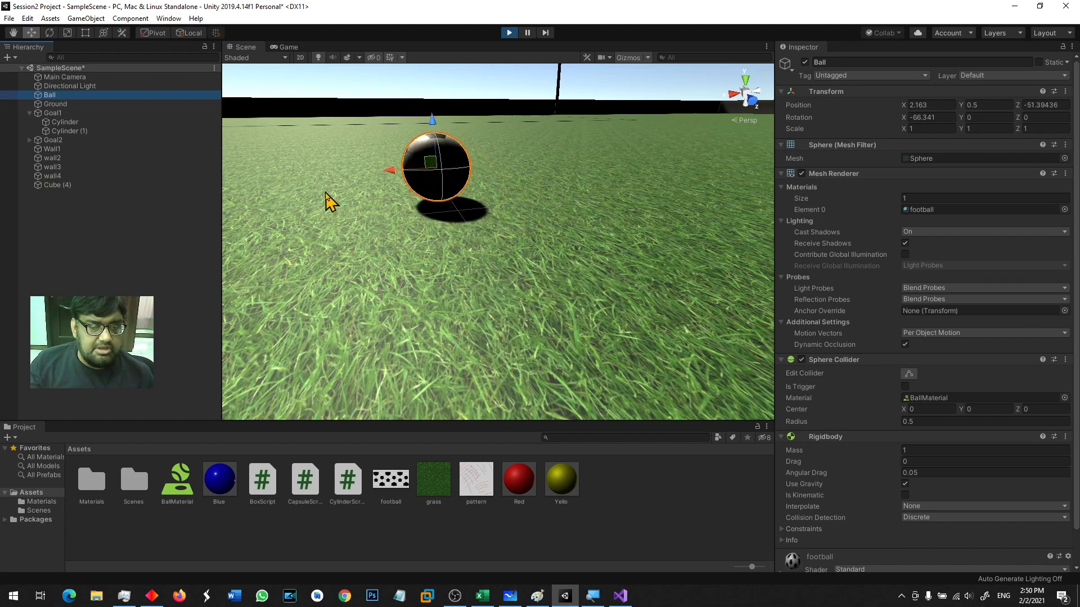
scroll(327, 194, down, 5)
middle_drag(367, 199, 463, 328)
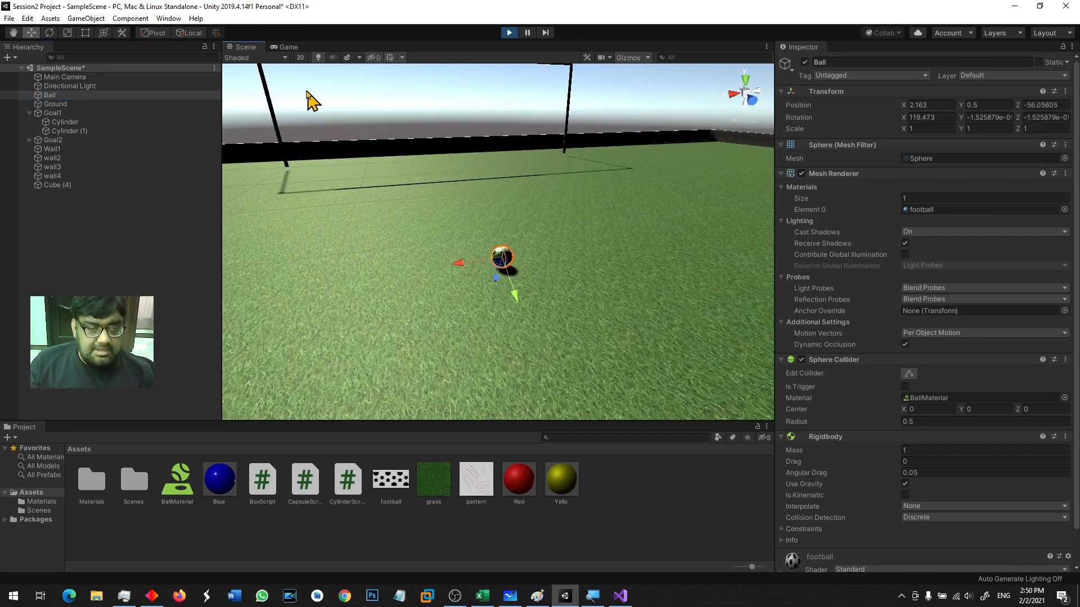
click(293, 48)
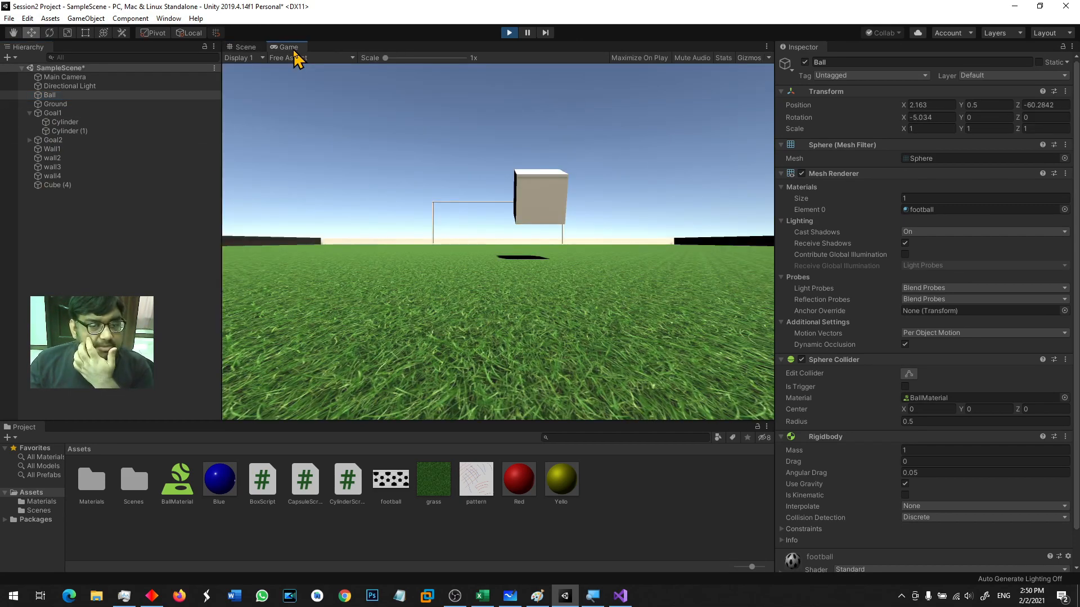
click(509, 33)
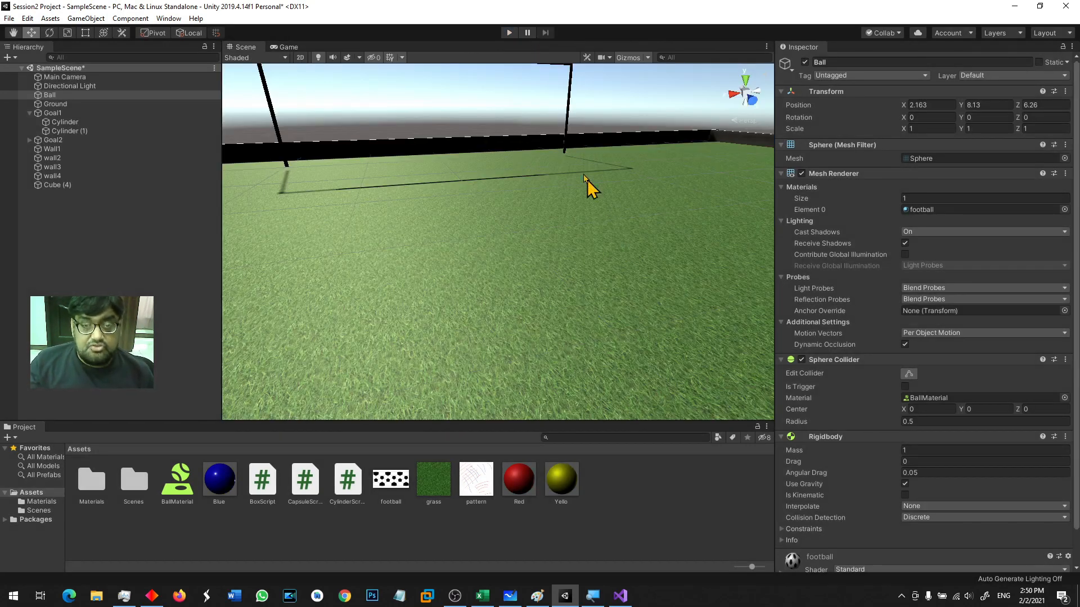
Check the Ball and cube from the game camera, and frame the Ground in the scene.
click(287, 47)
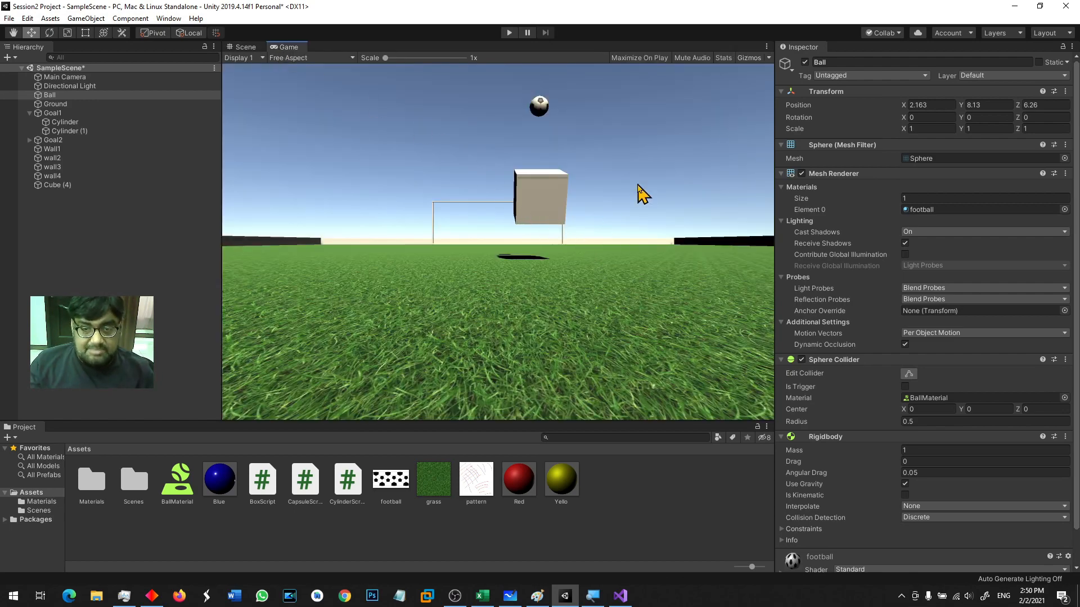
key(alt)
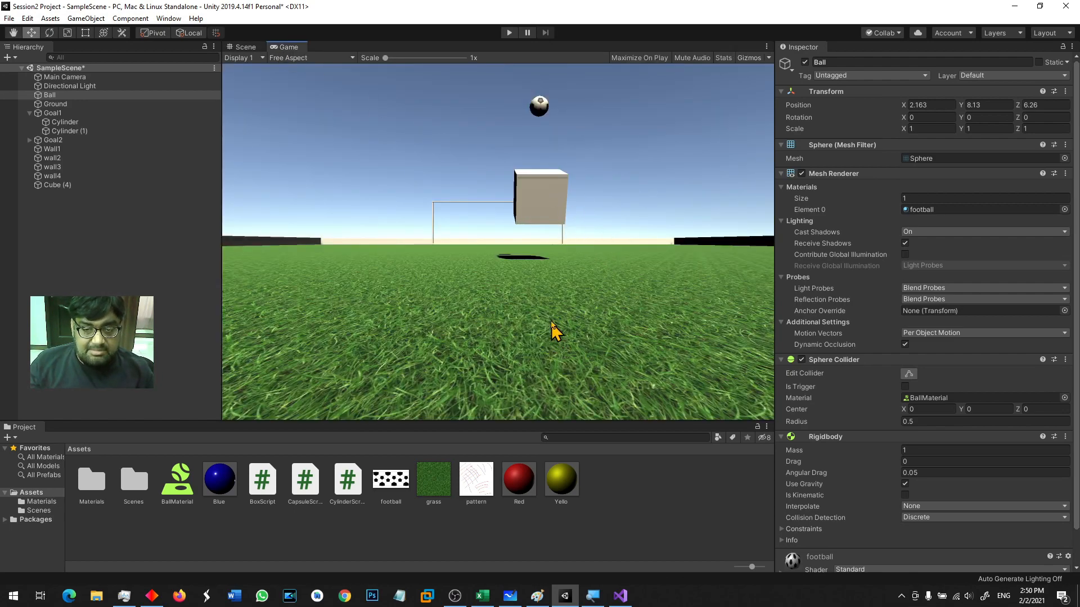
click(242, 47)
click(477, 259)
key(f)
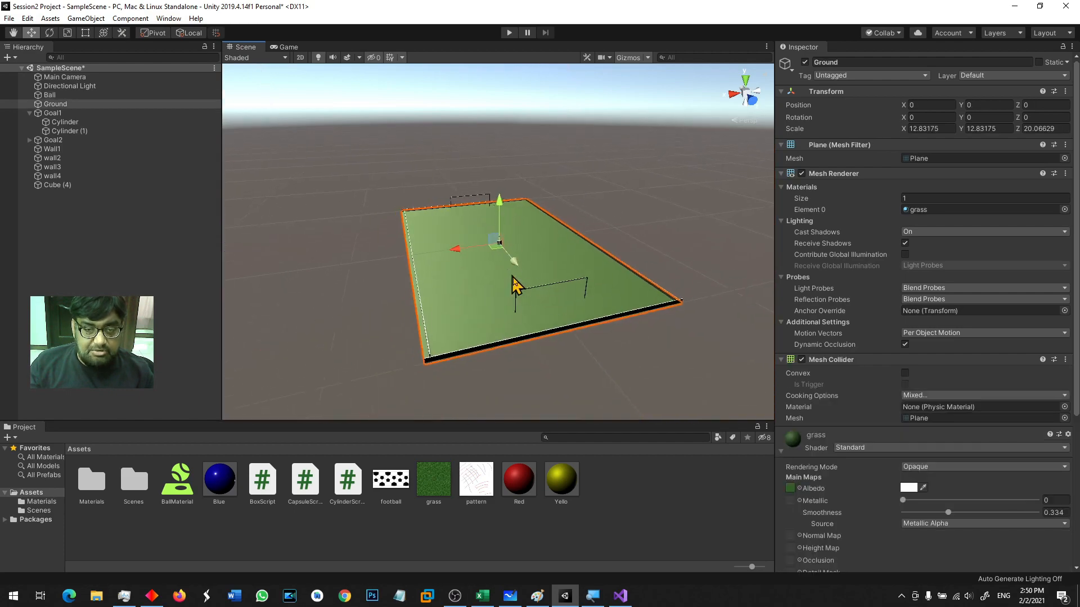